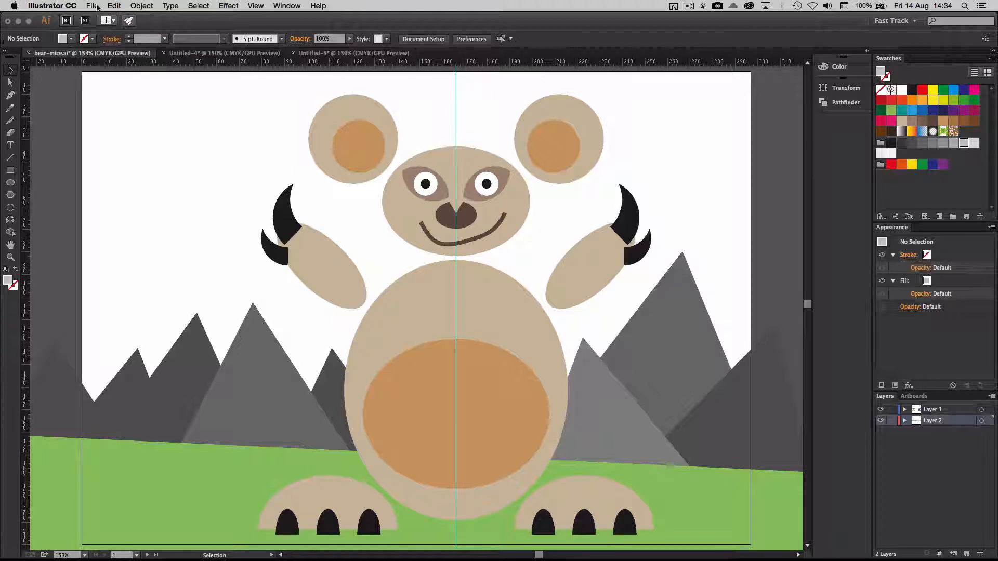
- Create a new A4 landscape document with three artboards arranged in a single row
left_click(96, 7)
left_click(117, 15)
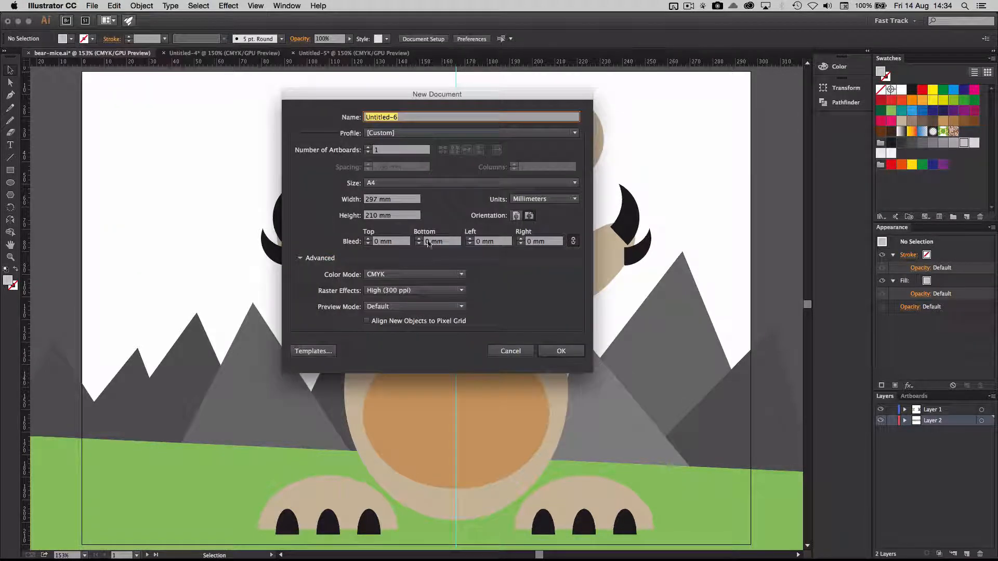
left_click(368, 148)
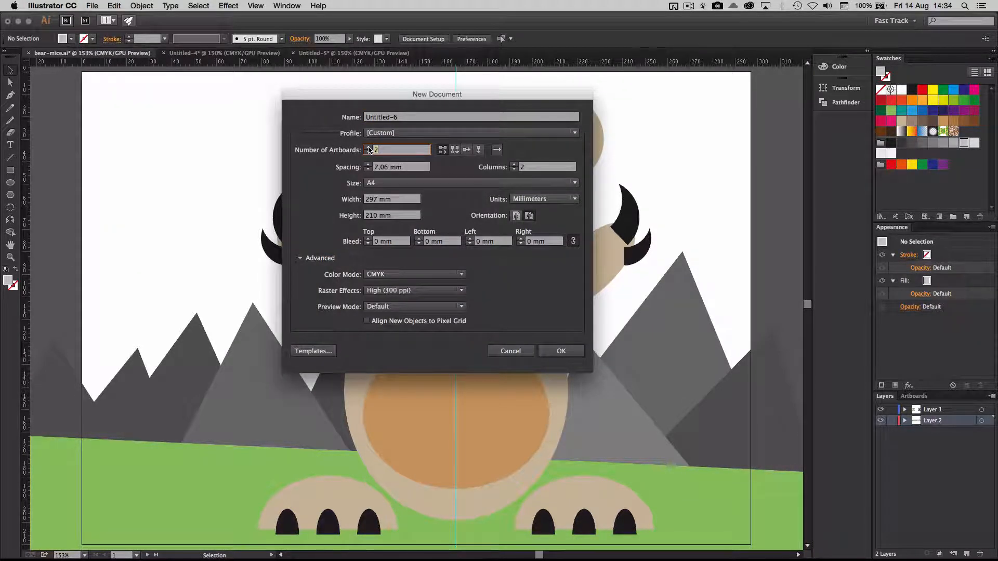
left_click(368, 148)
left_click(467, 152)
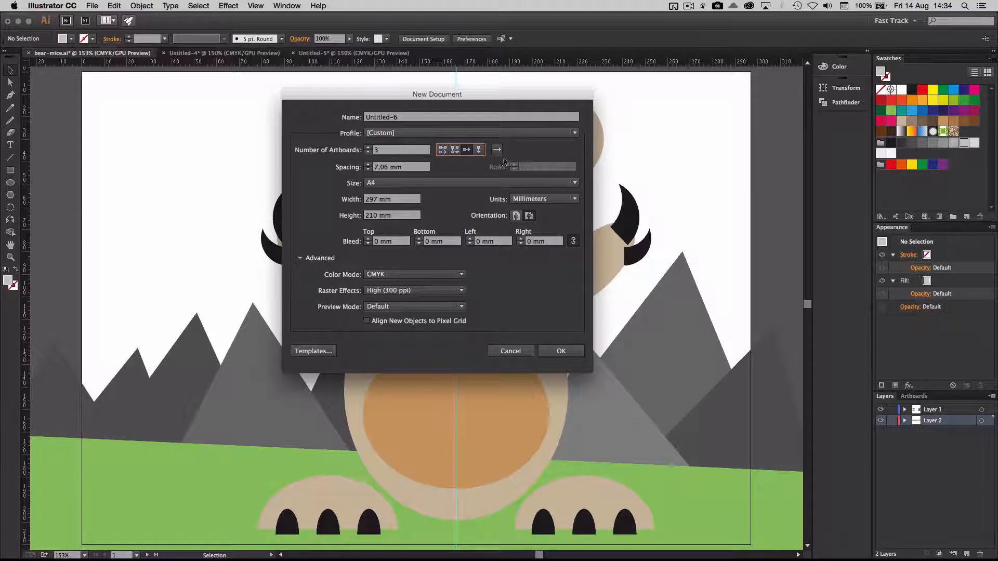
left_click(560, 351)
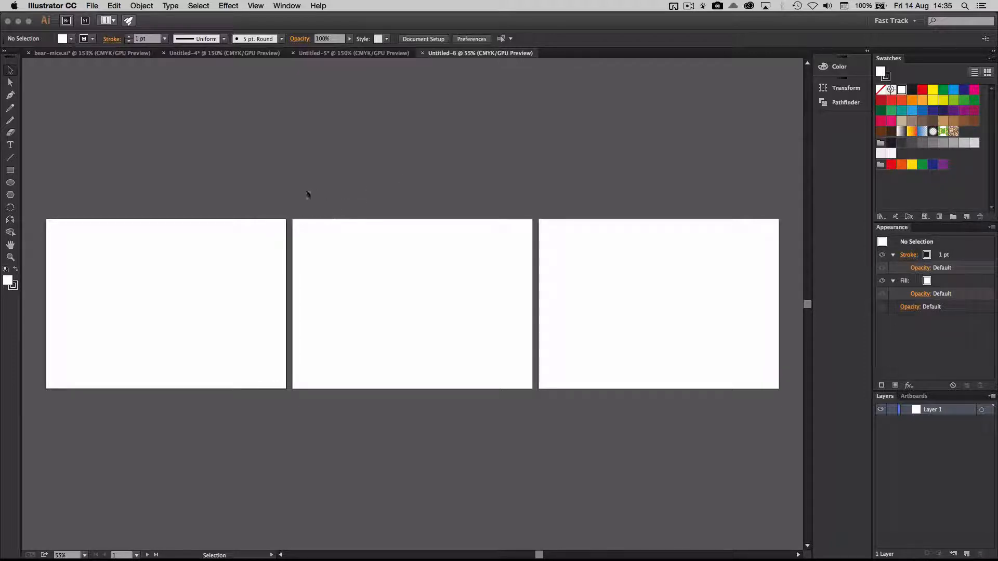
- Show the list of artboards and make each of the three artboards active in turn
left_click(329, 231)
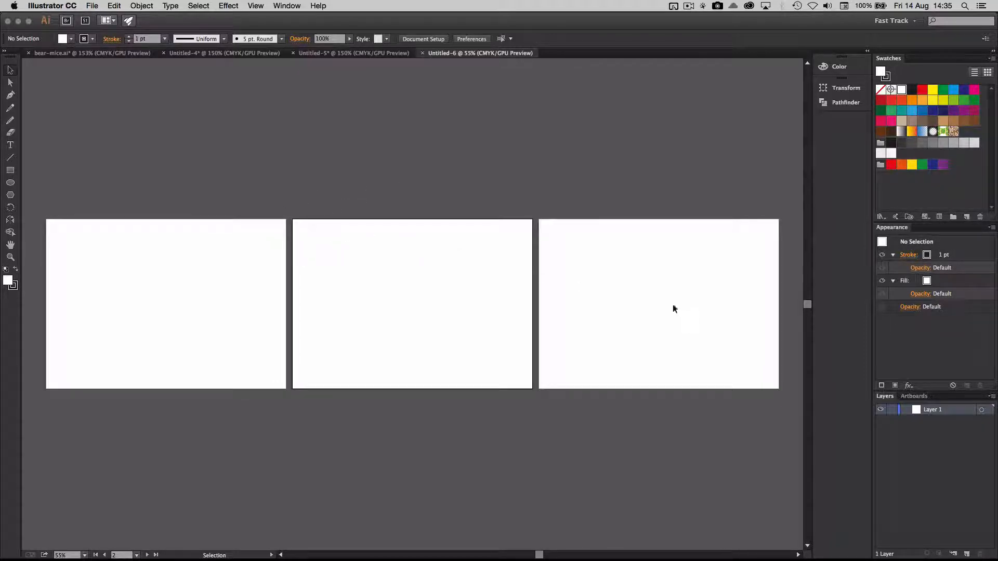
left_click(914, 397)
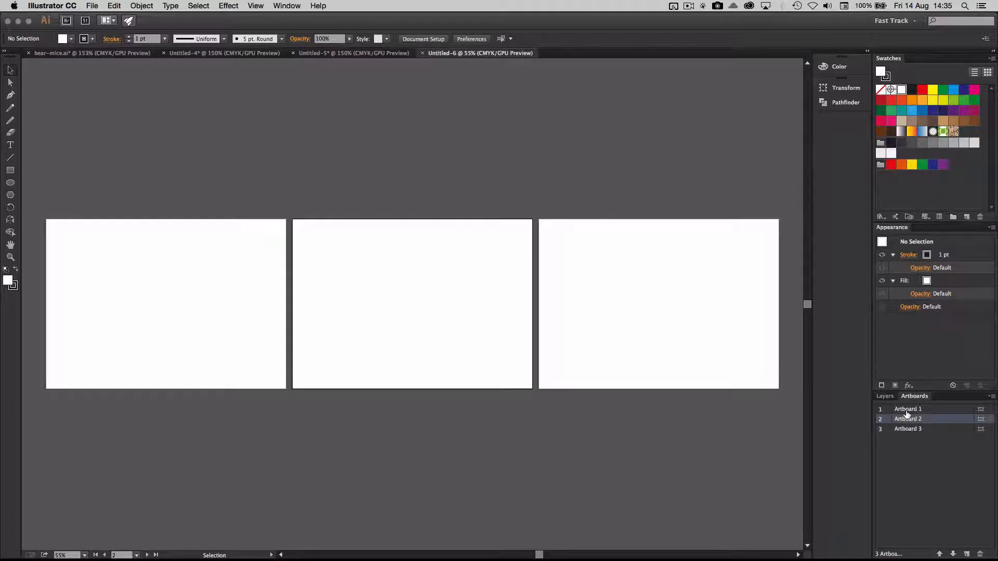
left_click(906, 410)
left_click(909, 419)
left_click(909, 430)
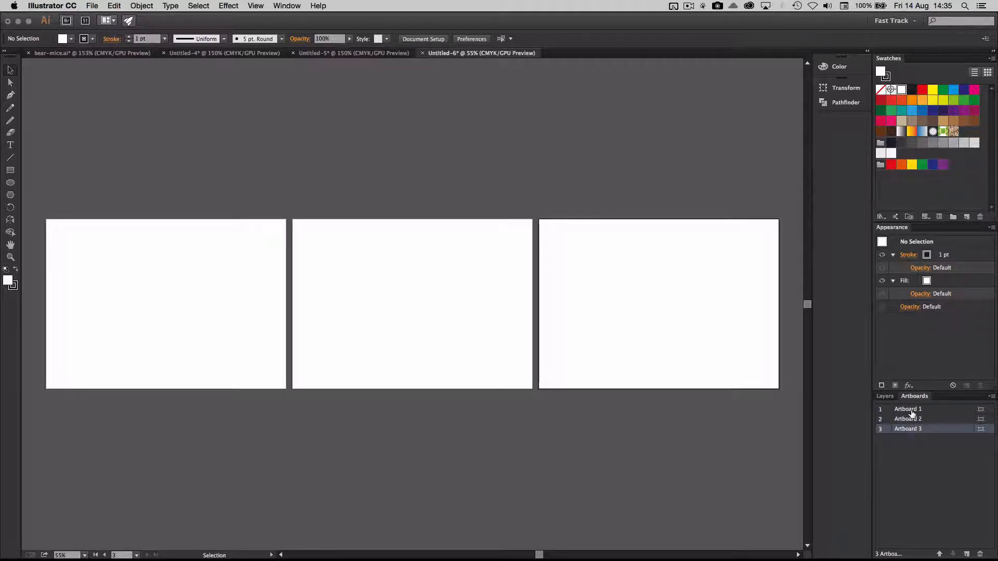
- Zoom to Artboard 1 from the artboard list, then cycle the active artboard through 2 and 3 back to 1
left_click(908, 410)
double_click(907, 410)
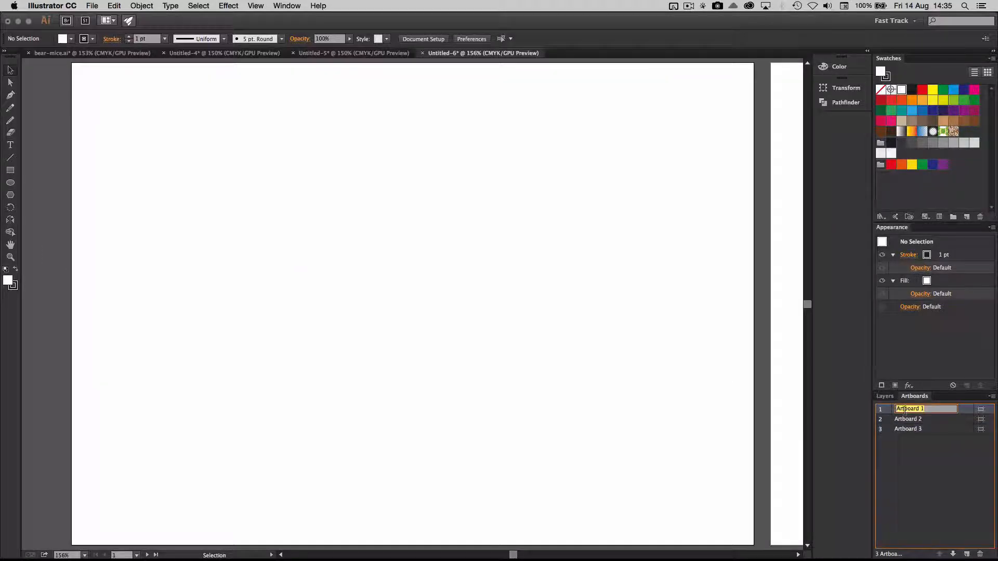
left_click(932, 409)
left_click(902, 421)
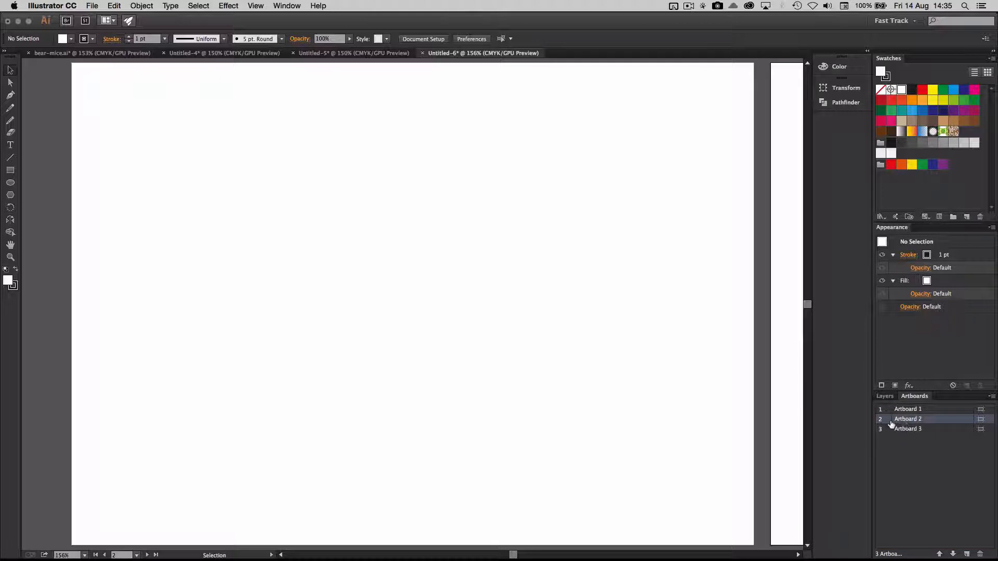
left_click(889, 431)
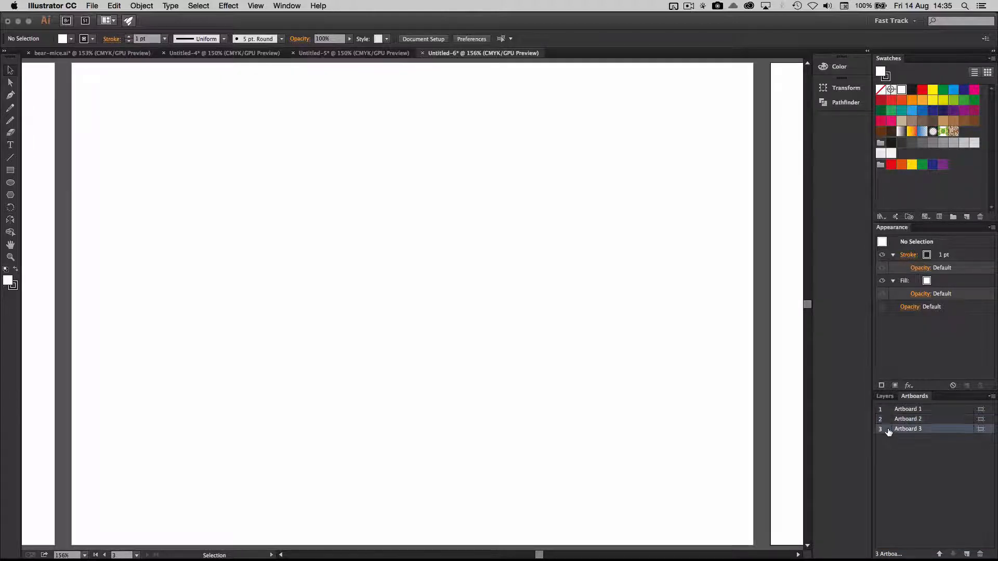
left_click(889, 411)
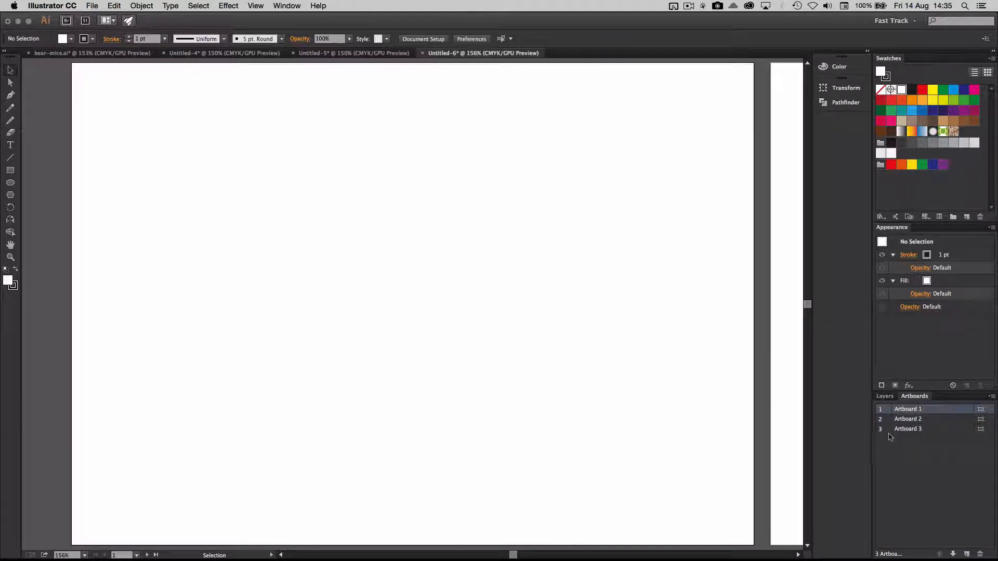
- Zoom out and pan to see the artboards side by side, and look over the available view-fitting commands
key("z")
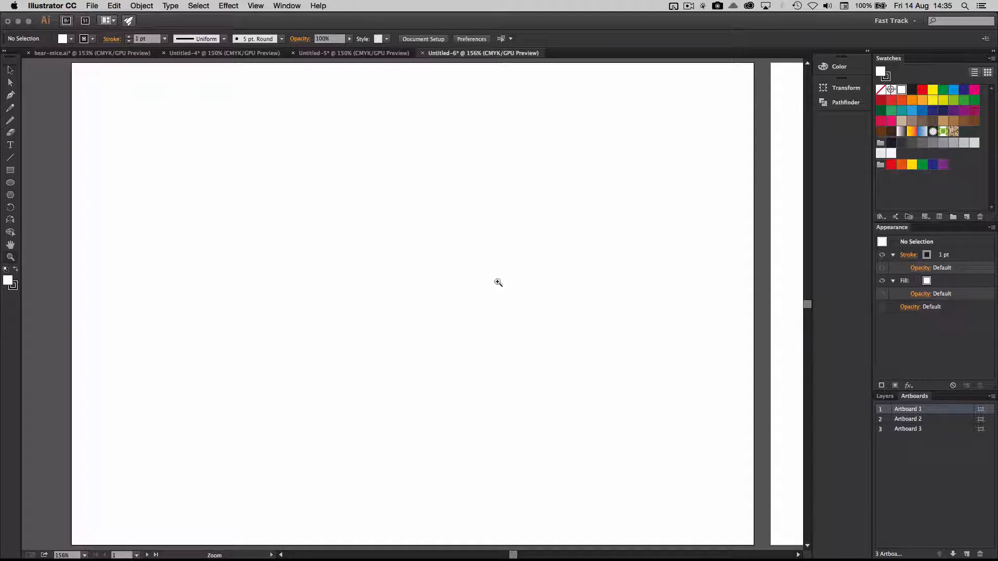
left_click_drag(529, 293, 401, 295)
key("space")
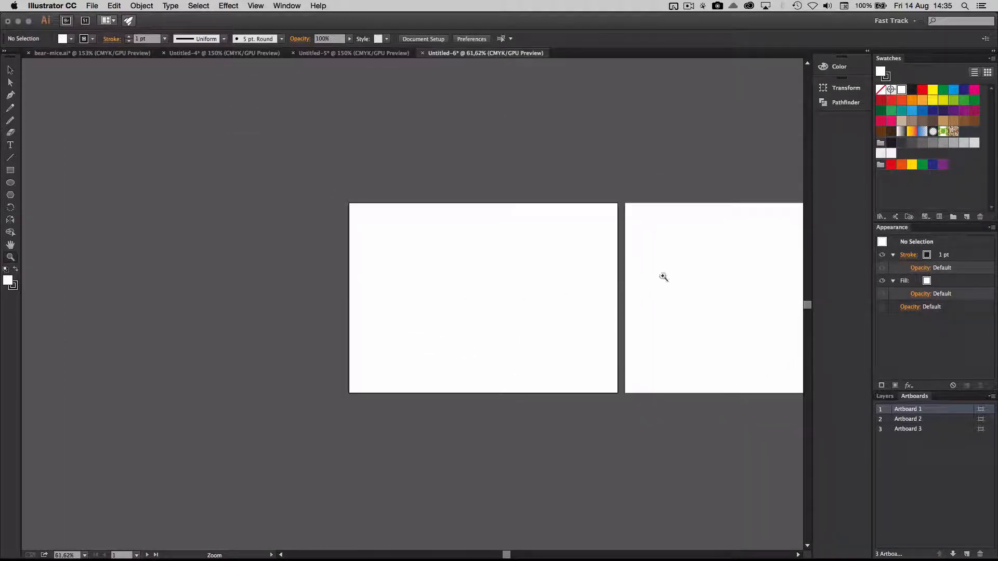
left_click_drag(662, 276, 416, 259)
left_click_drag(524, 272, 526, 281)
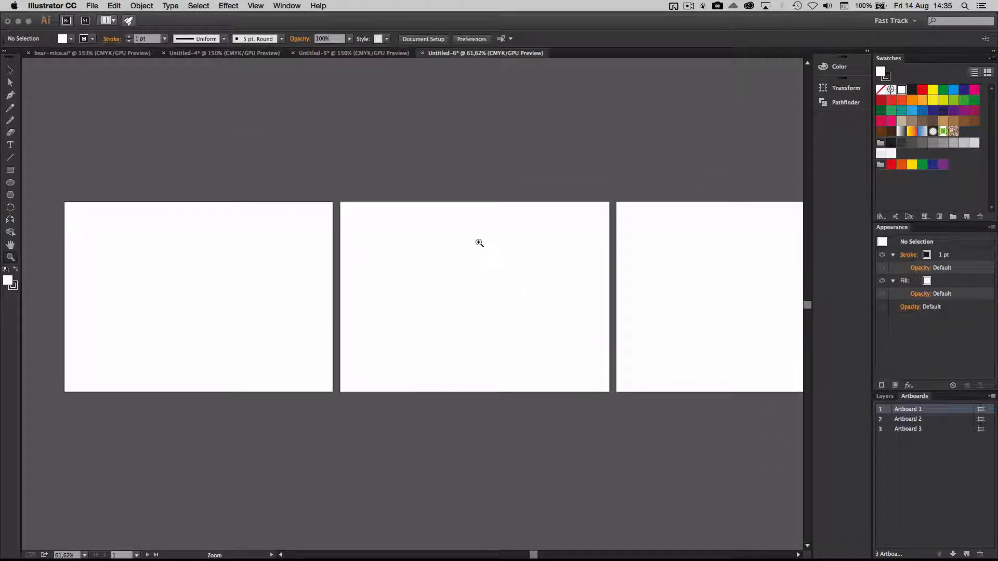
key("v")
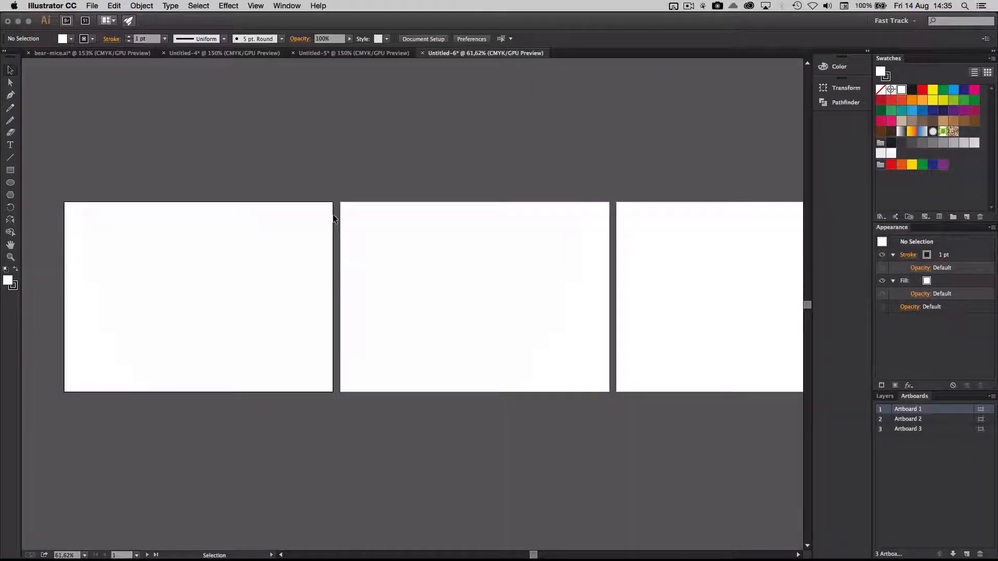
left_click(256, 6)
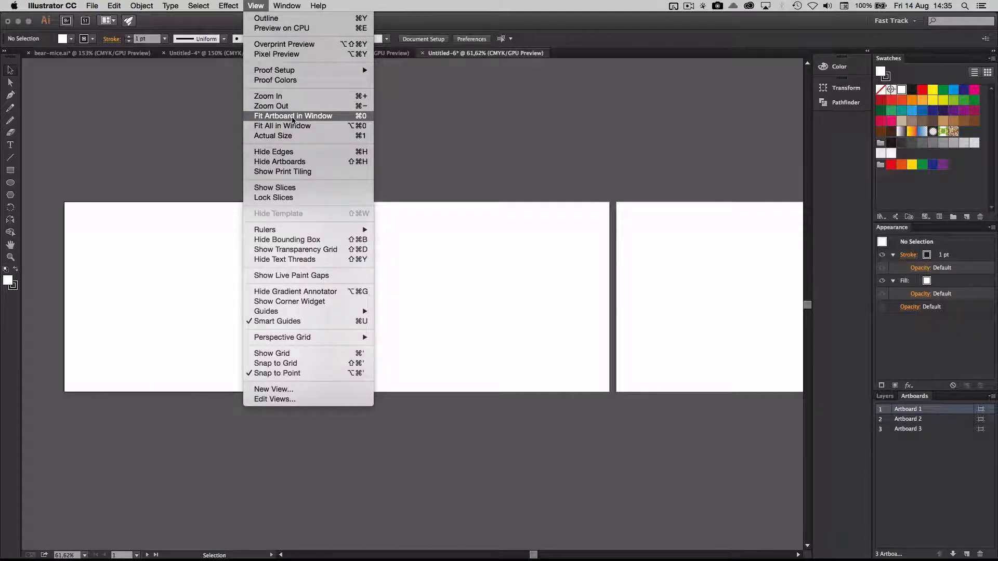
left_click(257, 6)
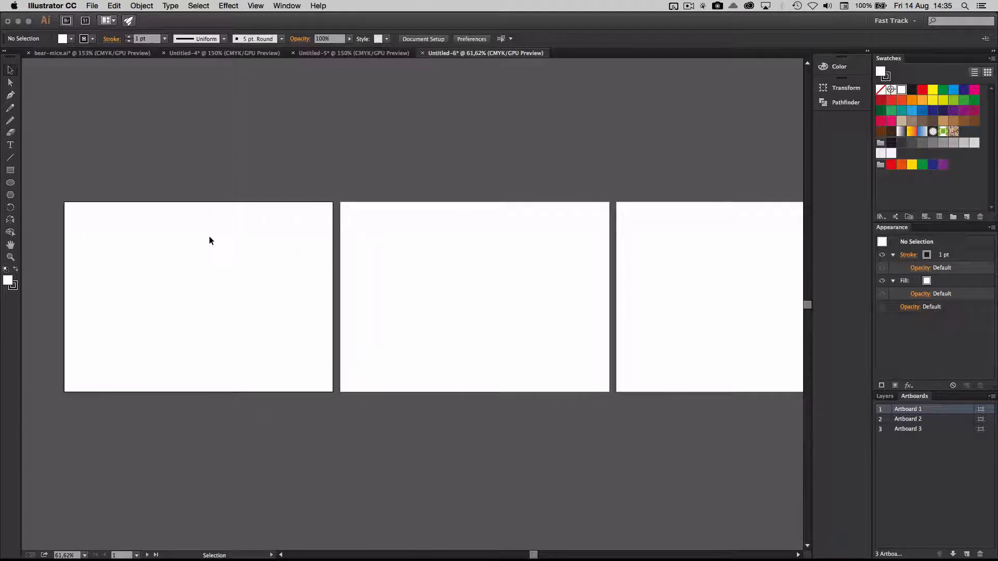
- Make Artboard 2 active, compare fitting it with fitting all artboards in the window, and finish fitted to Artboard 2
left_click(414, 218)
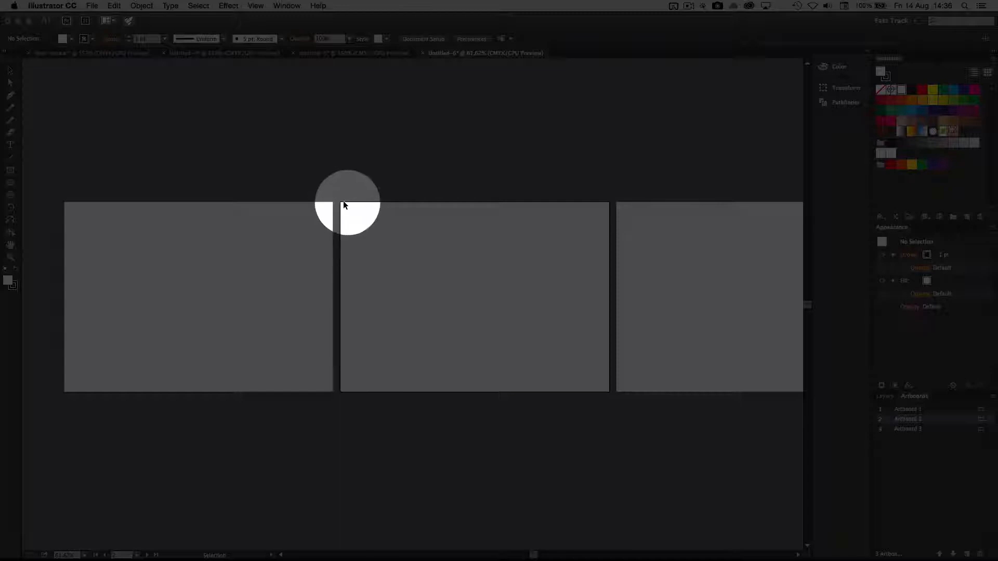
left_click(329, 209)
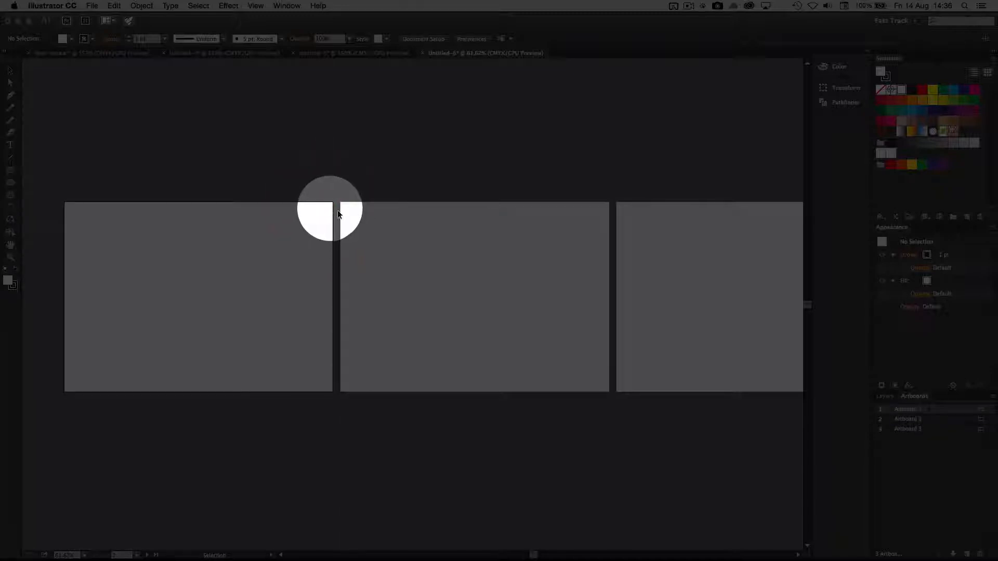
left_click(354, 215)
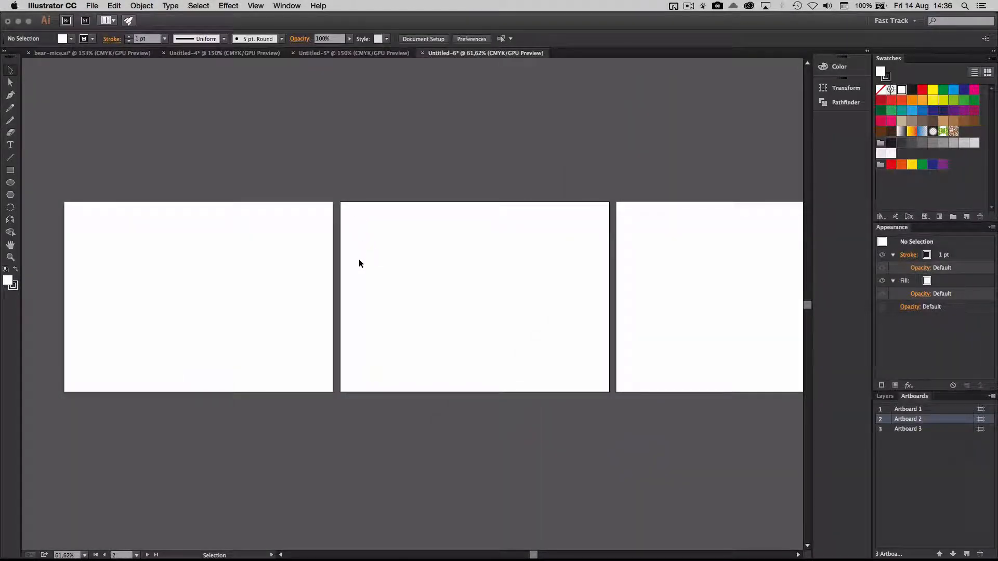
left_click(257, 5)
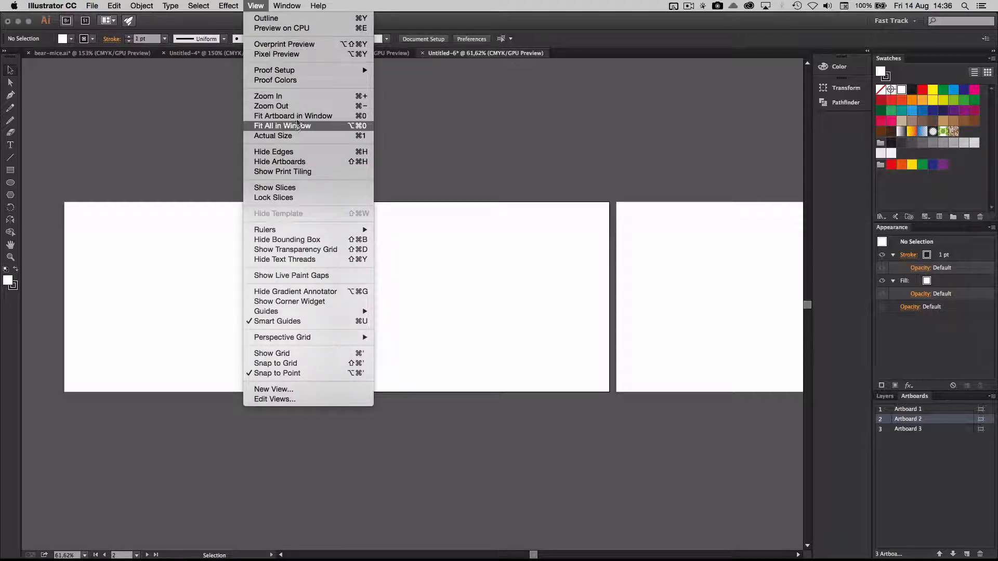
left_click(305, 119)
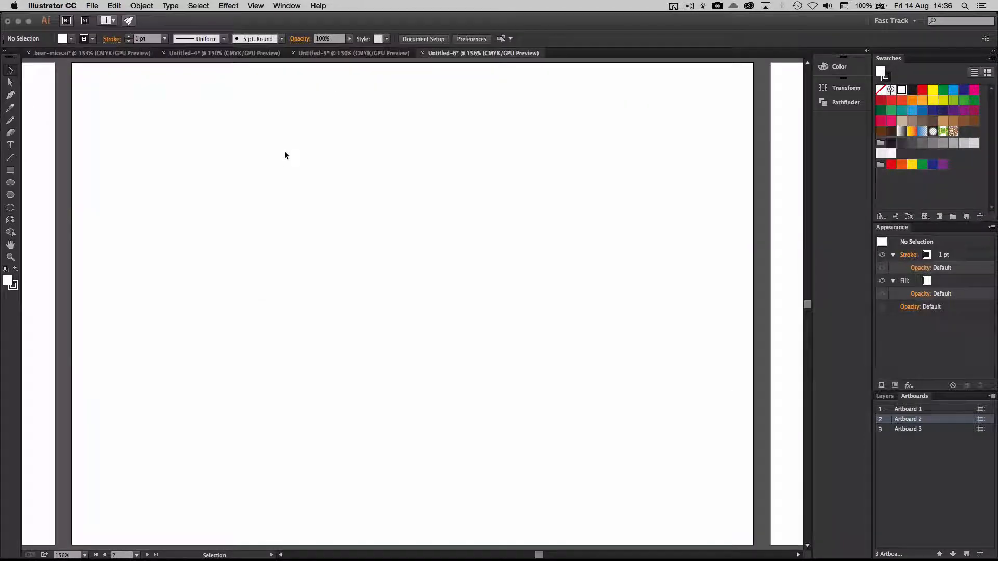
left_click(256, 6)
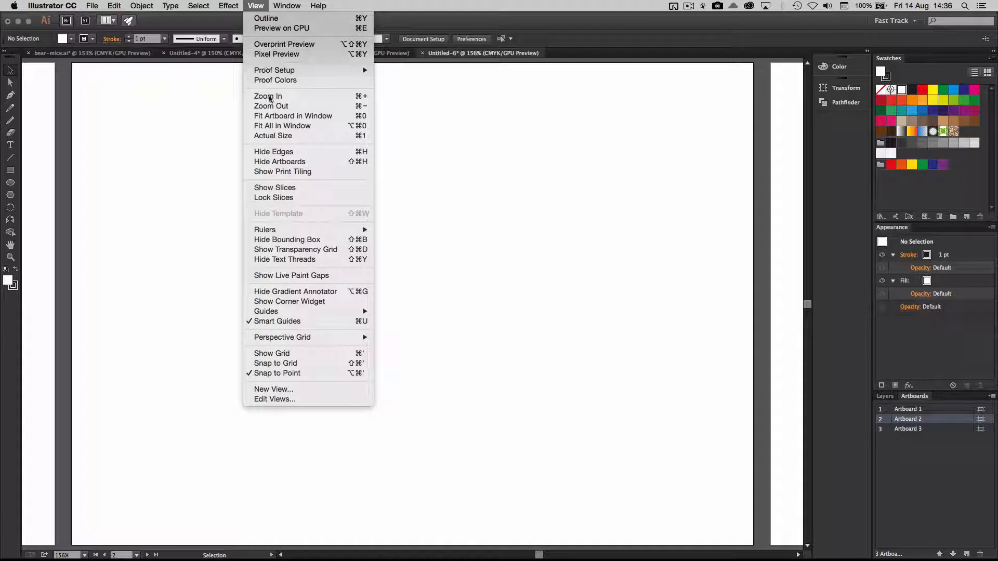
left_click(290, 130)
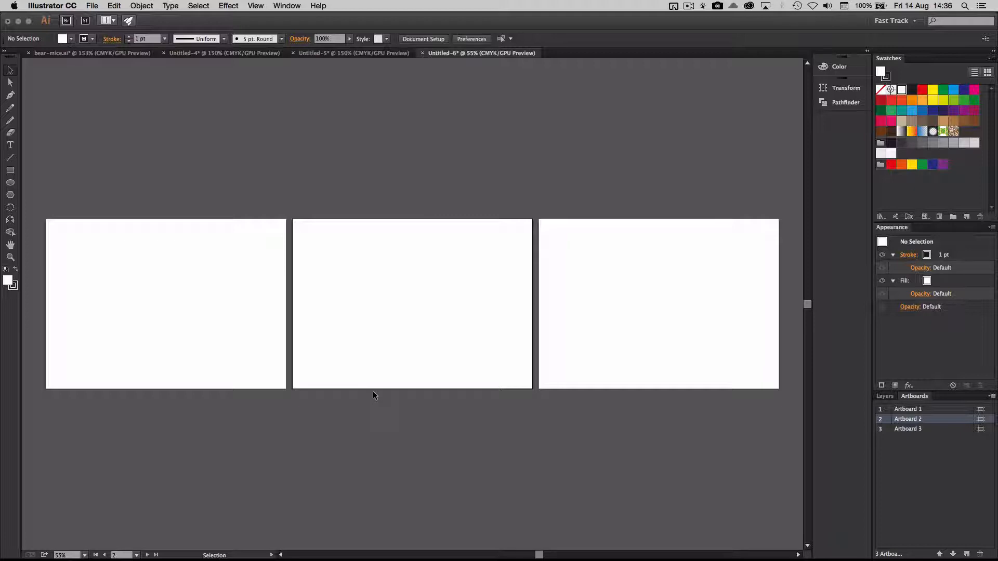
left_click(264, 6)
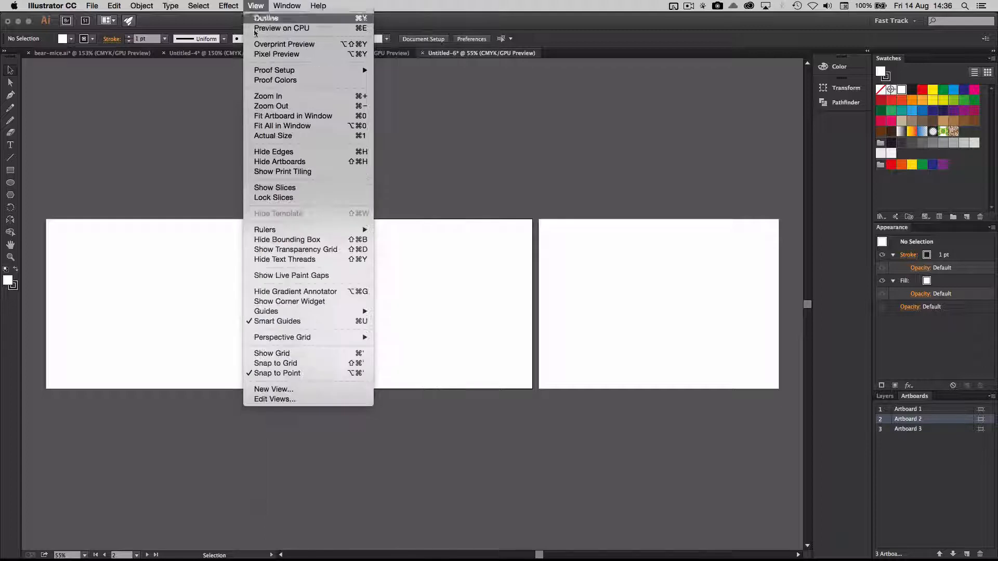
left_click(291, 117)
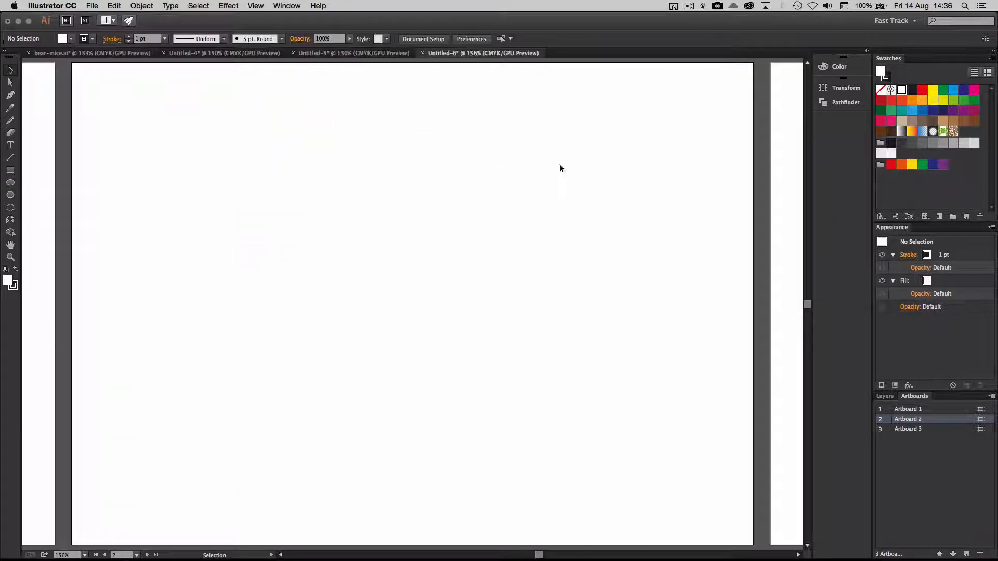
- Draw a circle about 141 mm across near the middle of Artboard 2 and fill it with magenta
left_click(884, 396)
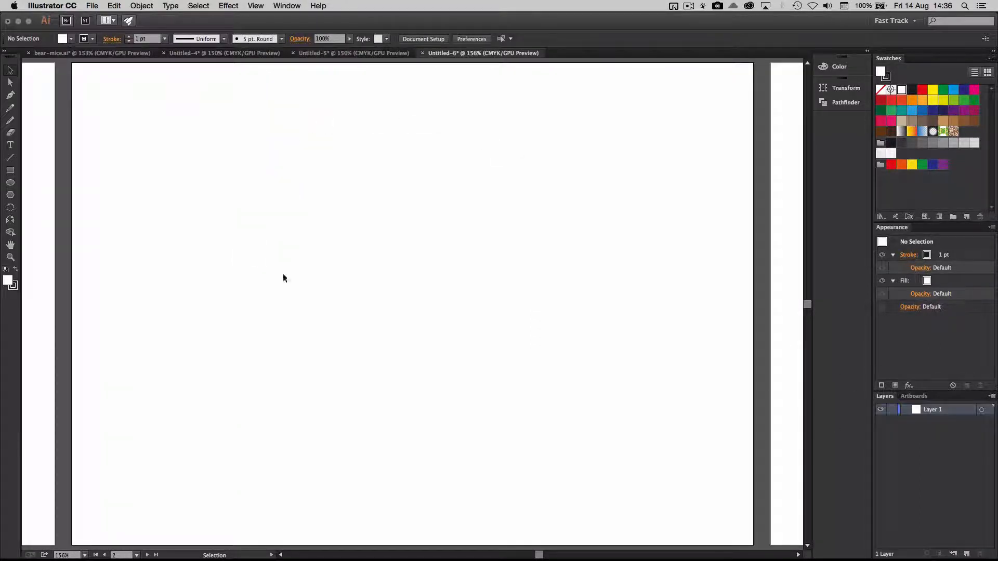
left_click(10, 182)
left_click_drag(279, 148, 603, 471)
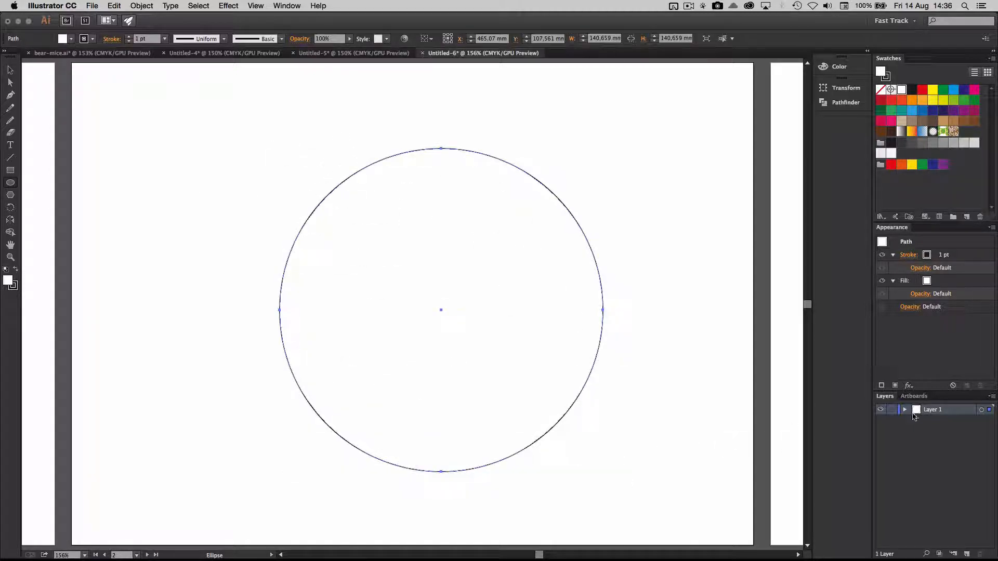
left_click(974, 90)
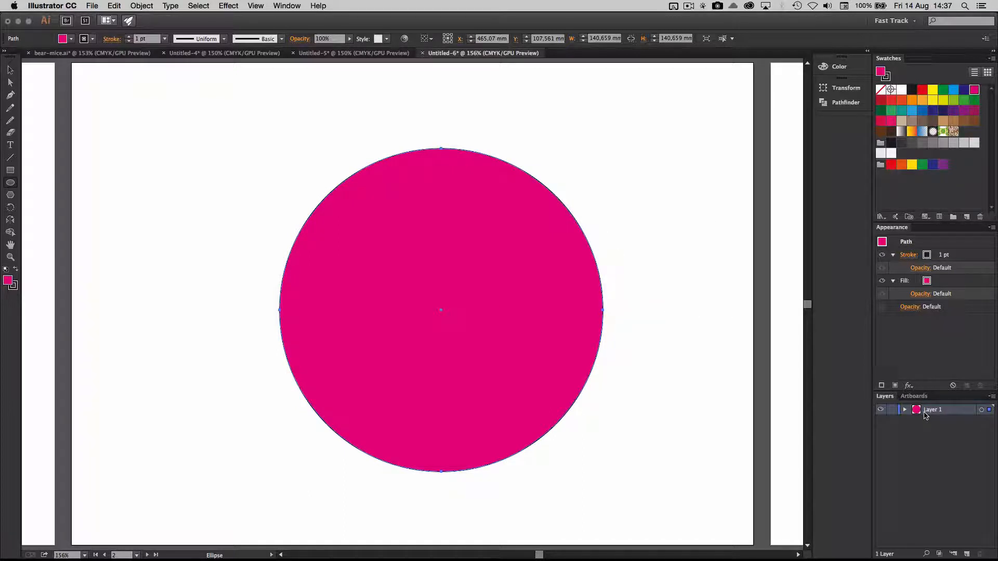
- Draw two smaller magenta circles to the right of the large one, moving the lower circle, about 53 mm across, fully onto the artboard
left_click(905, 410)
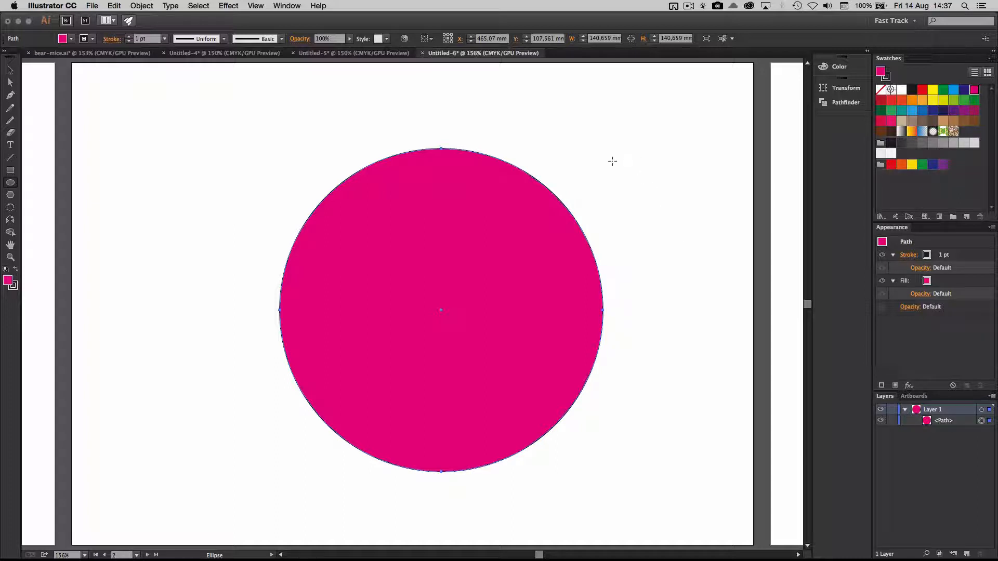
left_click_drag(612, 113, 710, 213)
mouse_move(651, 279)
left_mouse_down()
mouse_move(754, 400)
mouse_move(773, 401)
left_mouse_up()
key("v")
left_click_drag(724, 307, 683, 364)
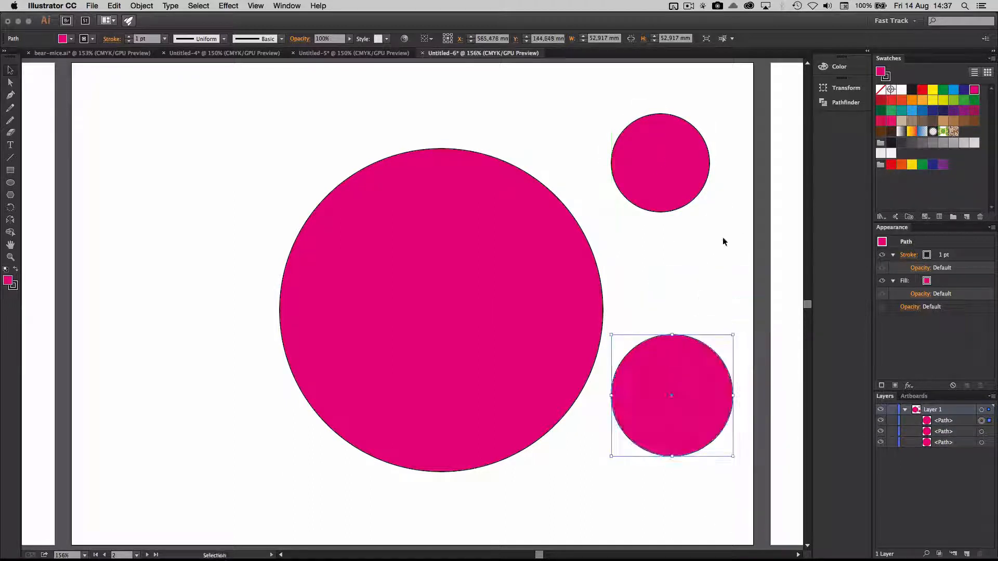
left_click(906, 410)
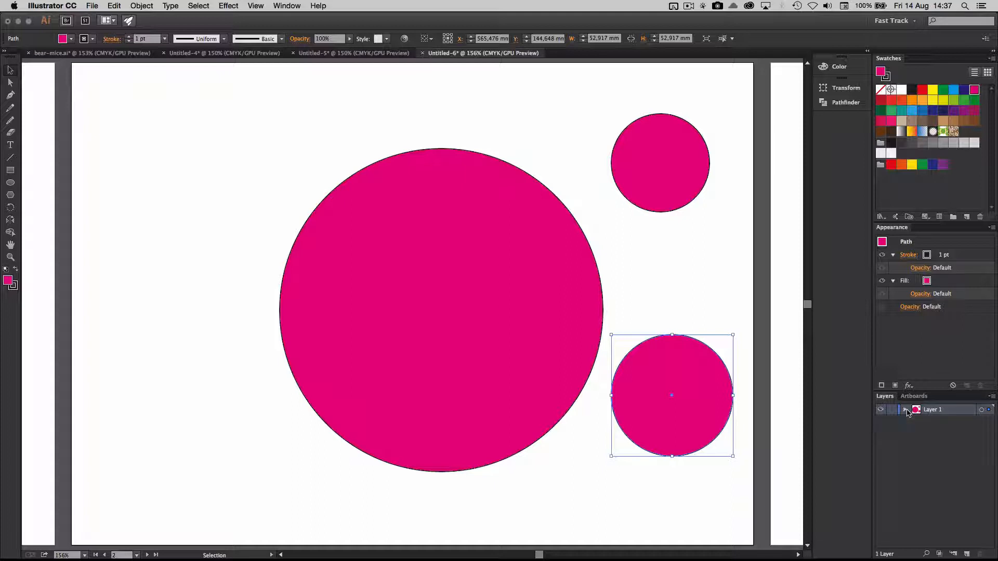
left_click(757, 274)
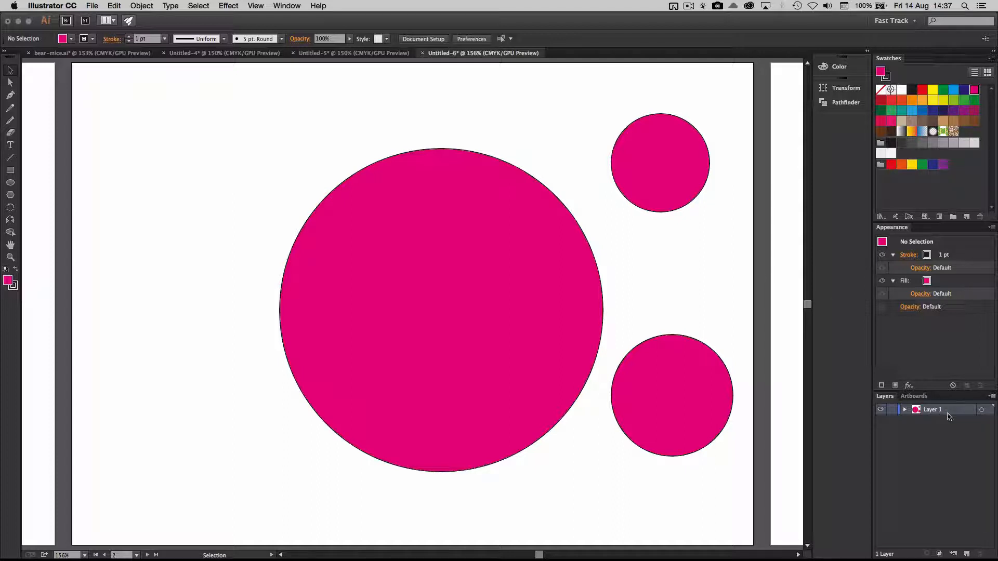
- Add a new layer above Layer 1 and set the fill to yellow for drawing rectangles on it
left_click(966, 553)
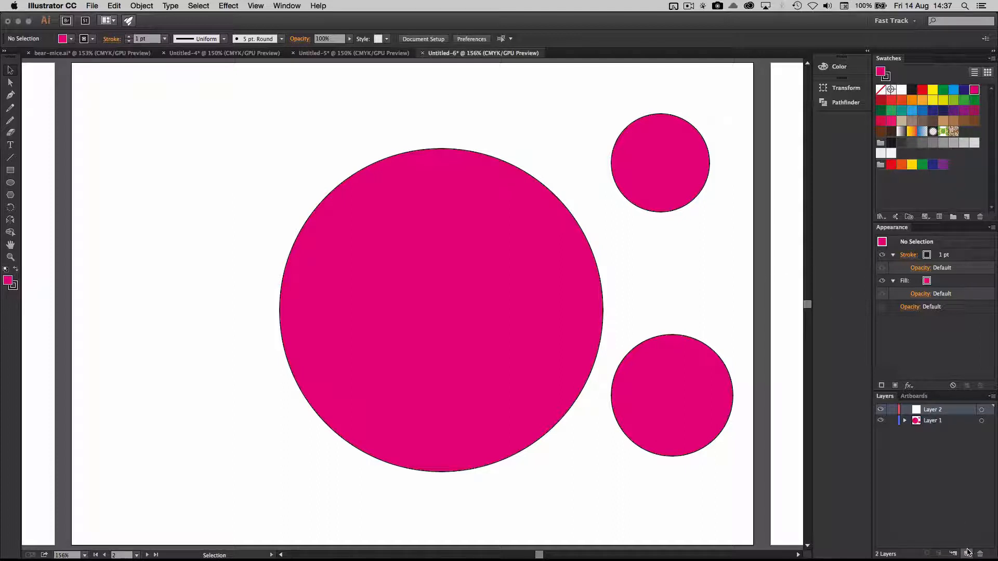
left_click(10, 169)
left_click(944, 286)
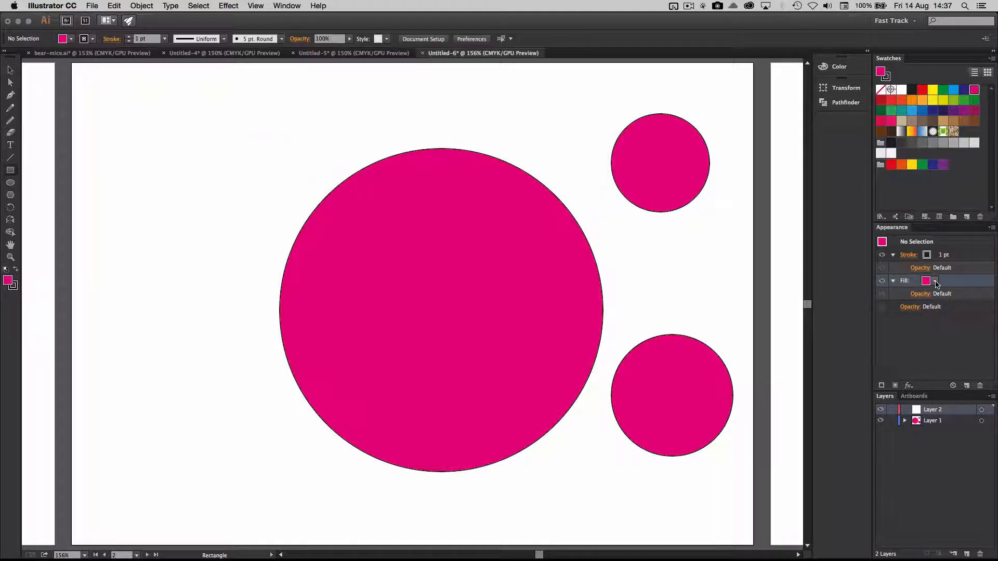
left_click(934, 281)
left_click(860, 298)
- Draw four yellow rectangles around the large circle, about 72 × 50, 38 × 38, 57 × 28 and 50 × 44 mm
left_click_drag(313, 95, 479, 209)
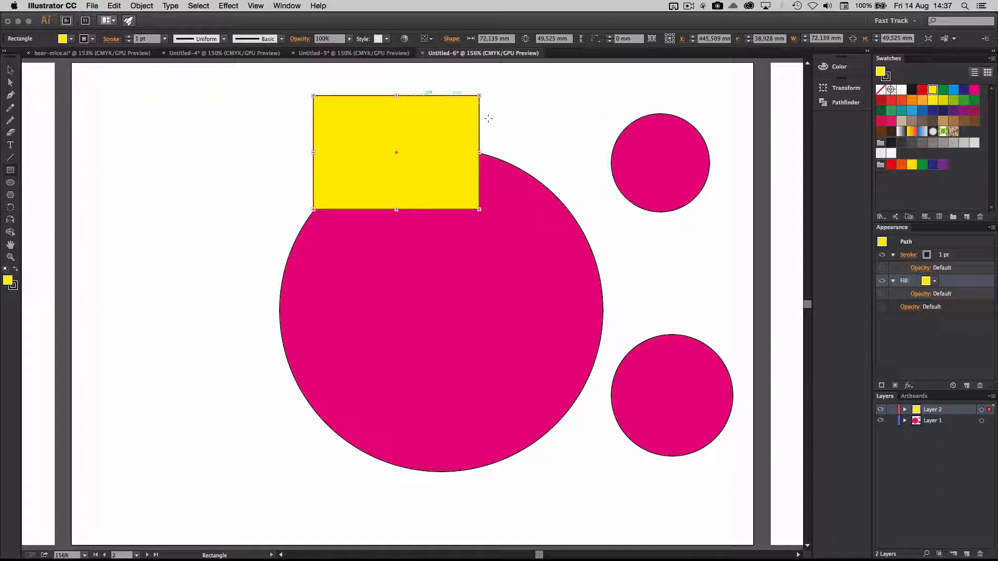
left_click_drag(519, 116, 607, 202)
left_click_drag(164, 223, 295, 287)
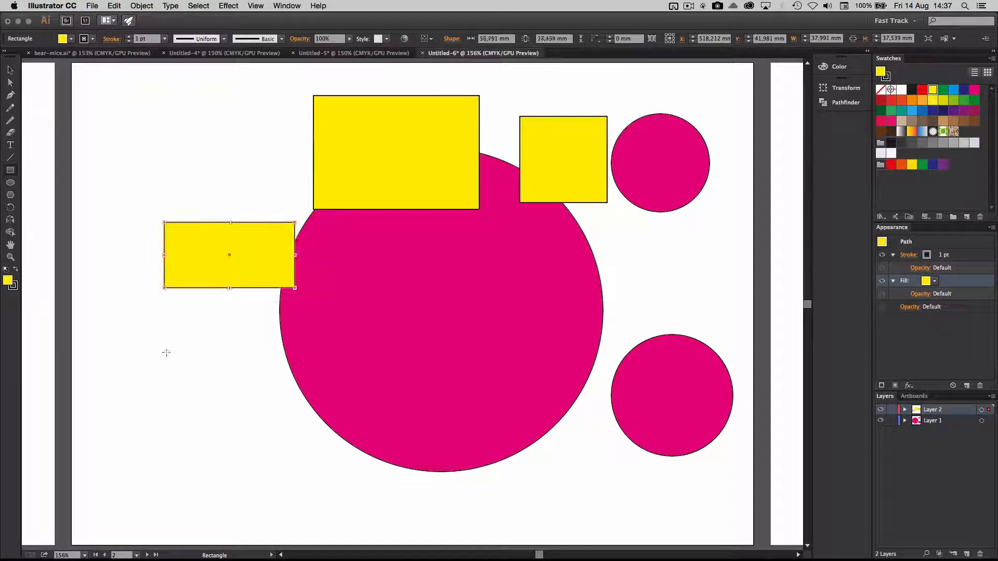
mouse_move(127, 349)
left_mouse_down()
mouse_move(193, 418)
mouse_move(241, 449)
left_mouse_up()
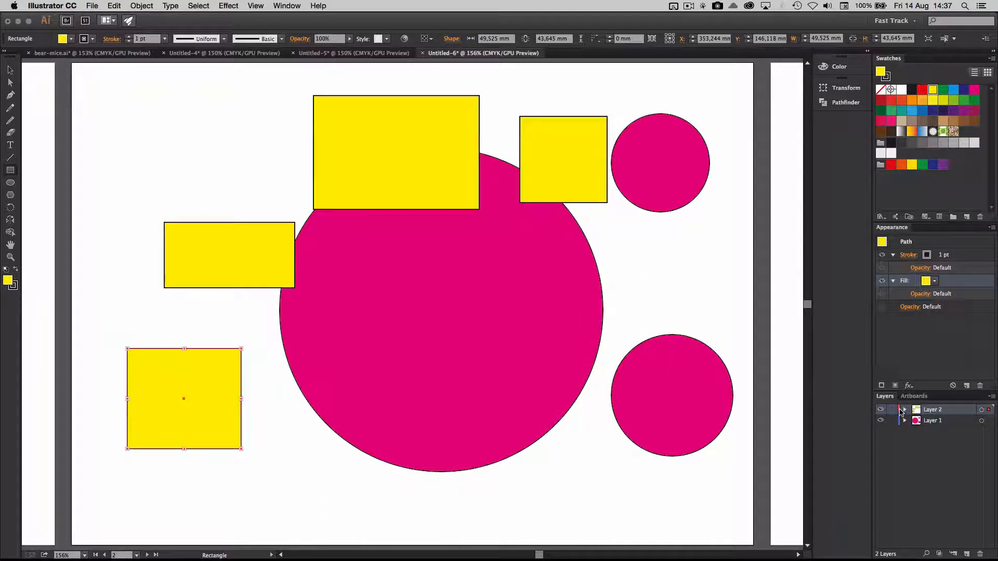
- Move the yellow rectangle at the large circle's left edge up and right to overlap the largest yellow rectangle's corner
key("v")
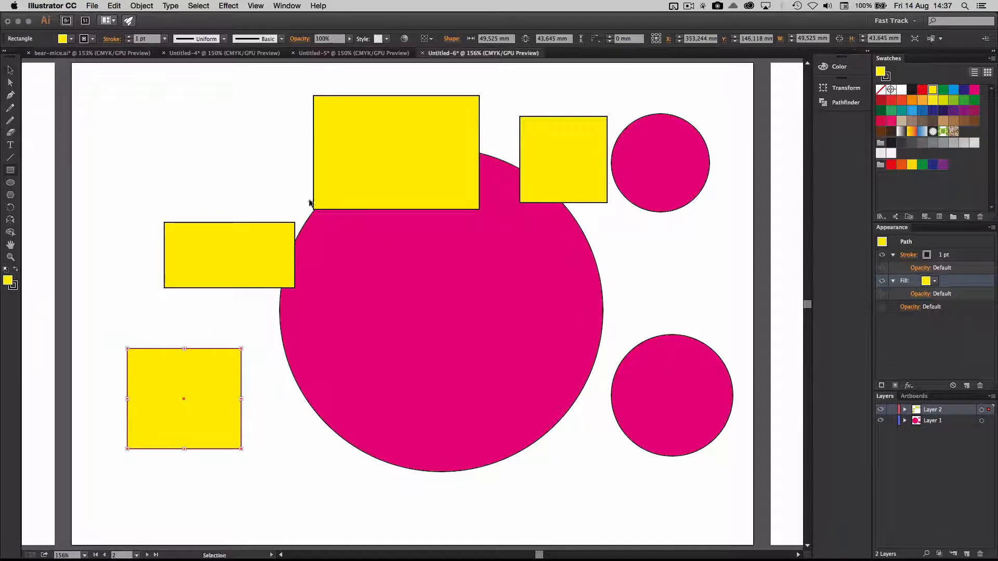
left_click(331, 252)
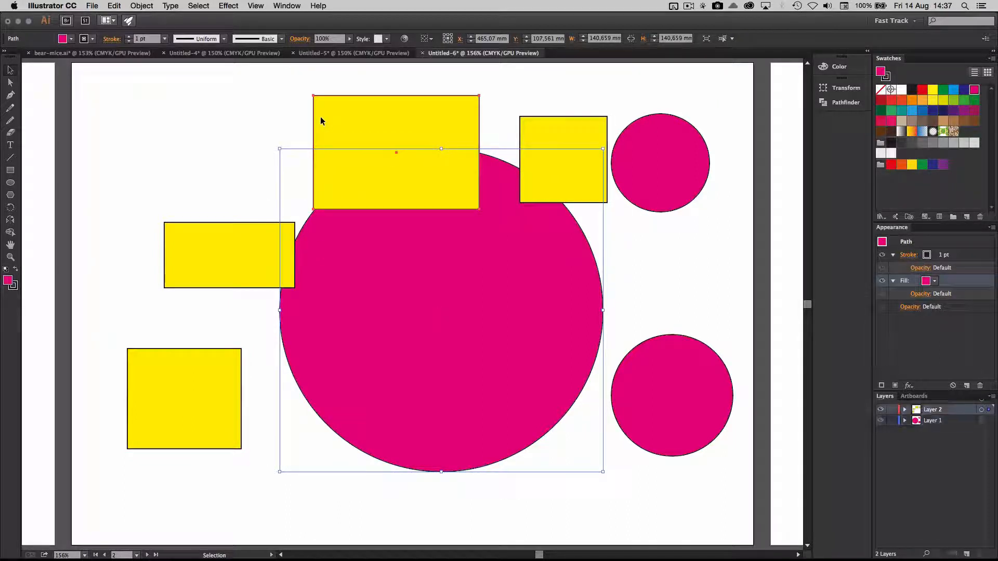
left_click(318, 103)
left_click(274, 248, "shift")
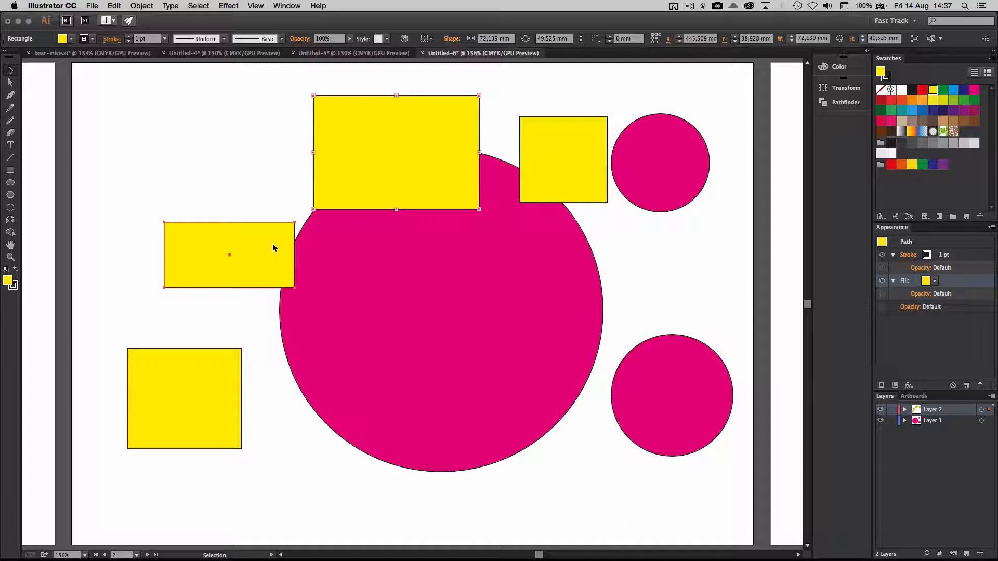
left_click_drag(274, 248, 323, 211)
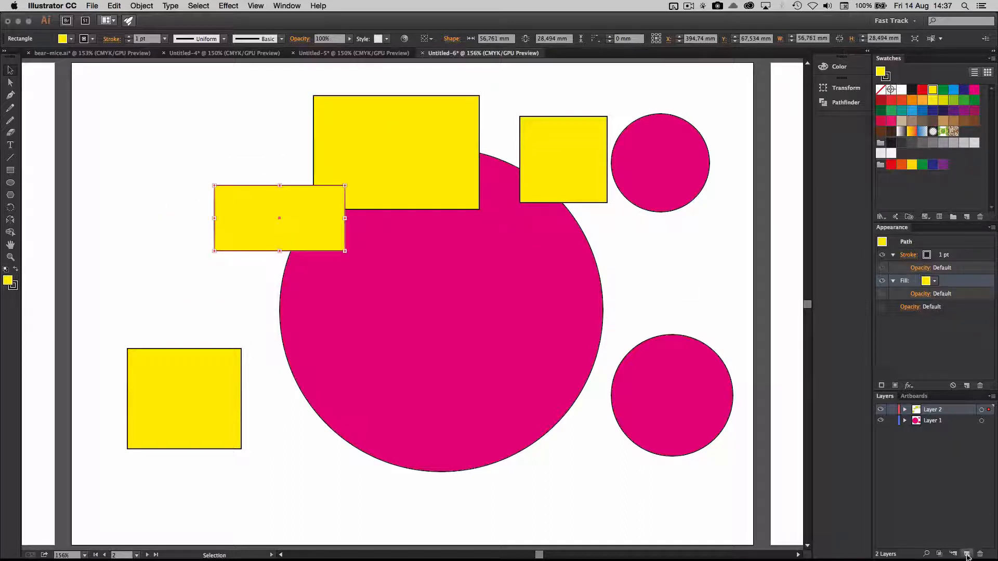
- Add a new layer above Layer 2, and undo the green fill tried on the selected yellow rectangle
left_click(967, 554)
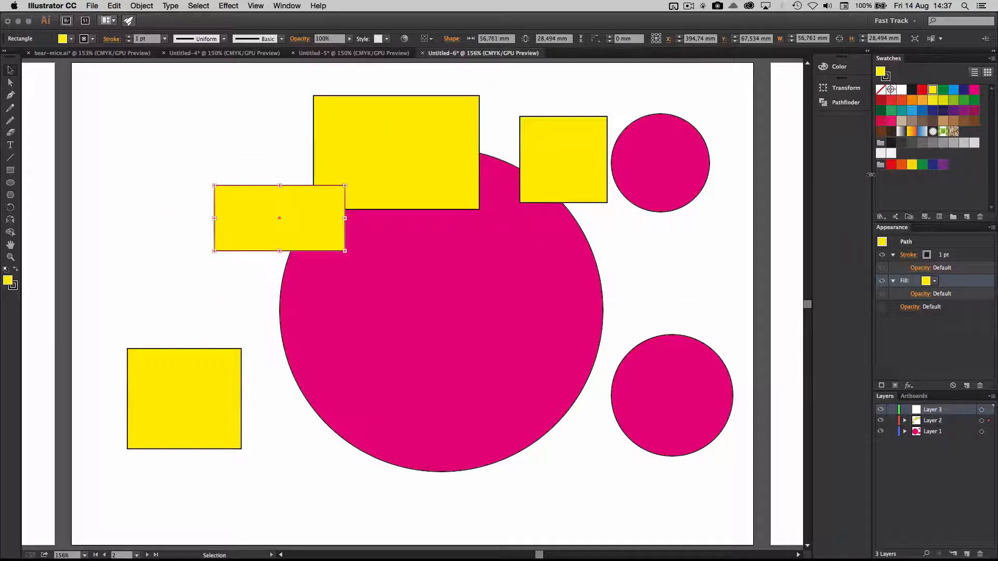
left_click(964, 100)
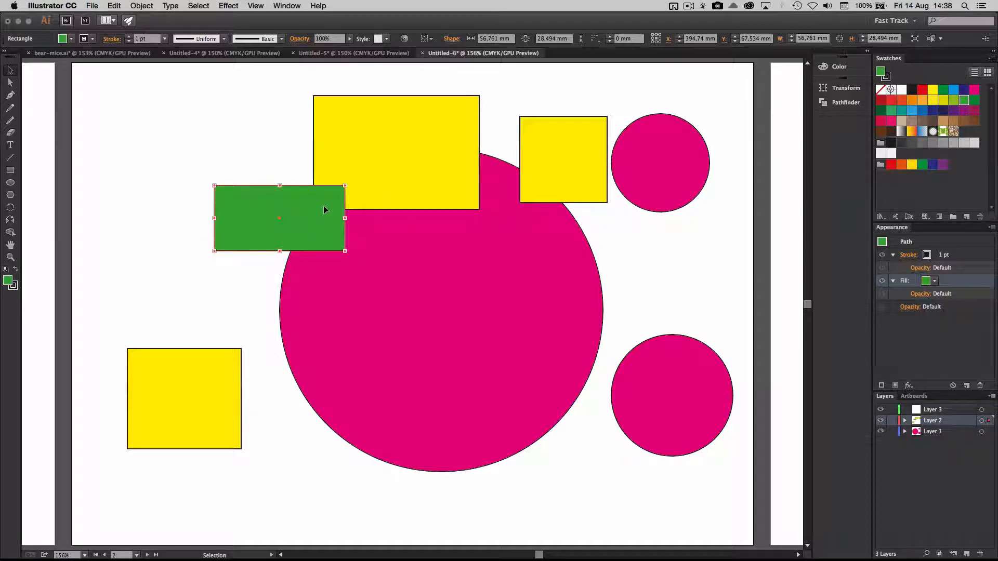
key("super+z")
left_click(223, 133)
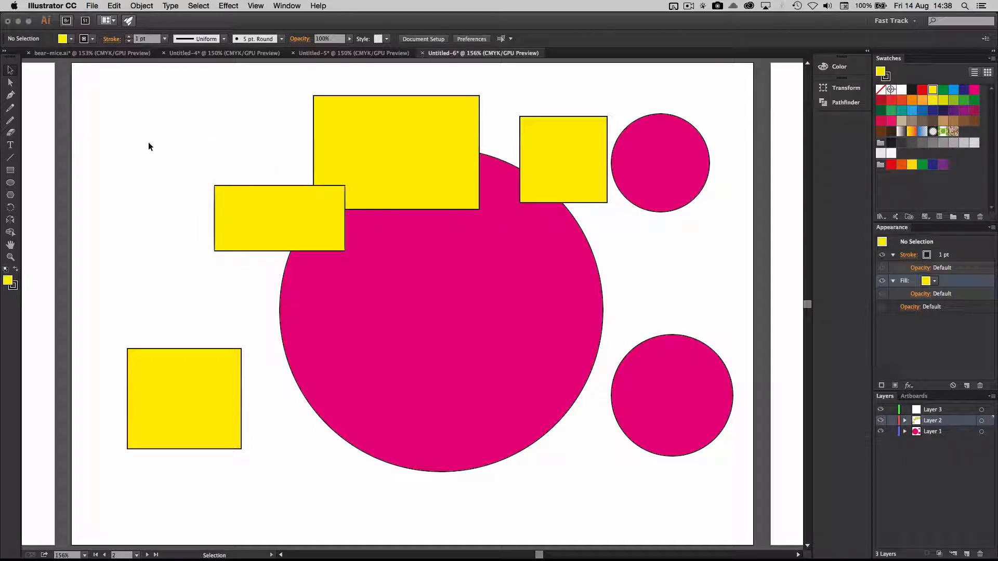
- Draw a triangle about 40 by 42 mm in the artboard's upper-left corner on Layer 2 and fill it with green
left_click(10, 194)
left_click_drag(154, 116, 189, 159)
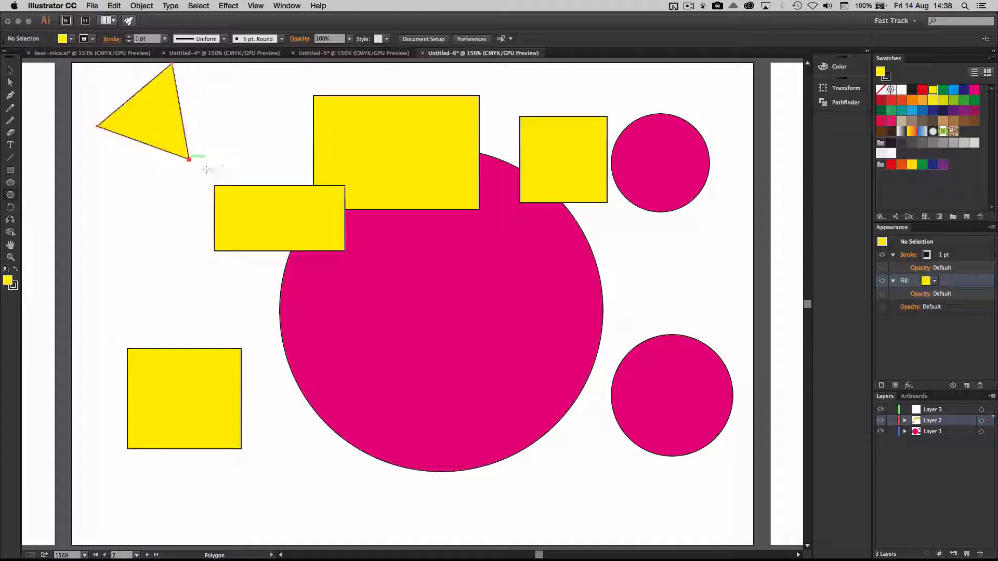
left_click(943, 90)
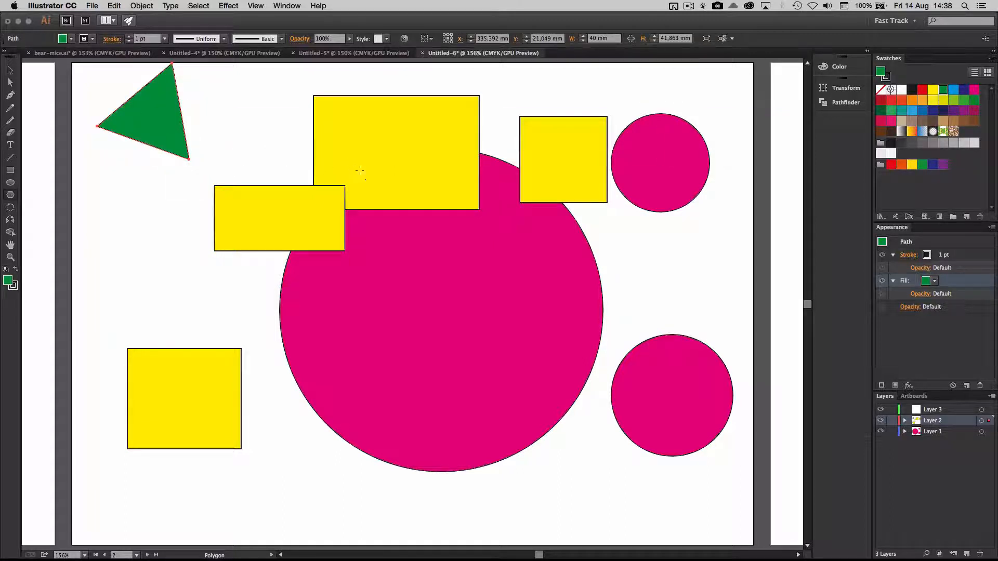
- Draw six more green triangles of varying size and rotation across the circles and rectangles on Layer 2
left_click_drag(356, 169, 356, 82)
left_click_drag(298, 304, 376, 319)
left_click_drag(465, 283, 463, 215)
left_click_drag(679, 233, 720, 189)
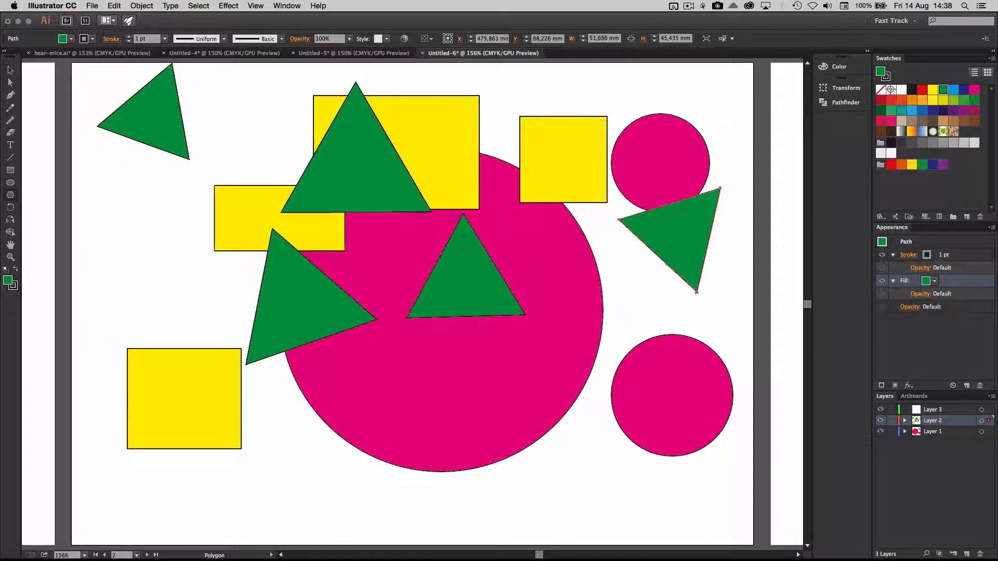
left_click_drag(700, 111, 741, 129)
left_click_drag(531, 451, 572, 494)
left_click(573, 495)
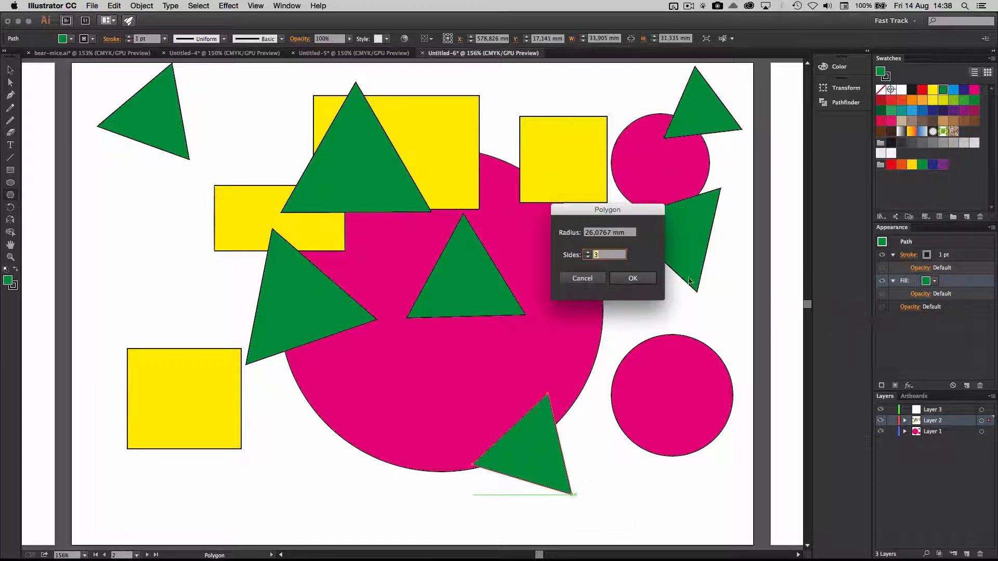
left_click(582, 278)
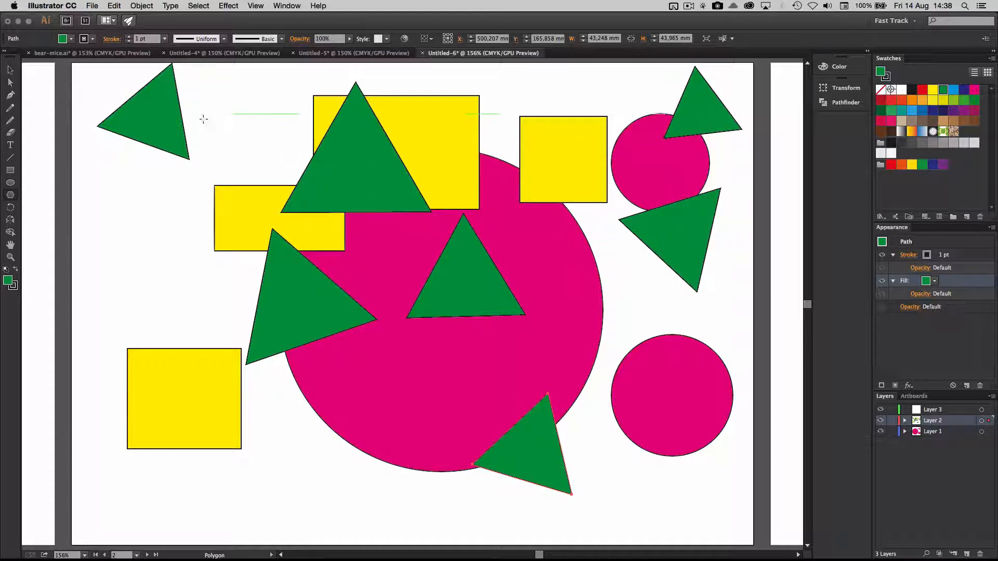
- Shift the lowest green triangle slightly left and move the large magenta circle down and left to the artboard's lower edge
key("v")
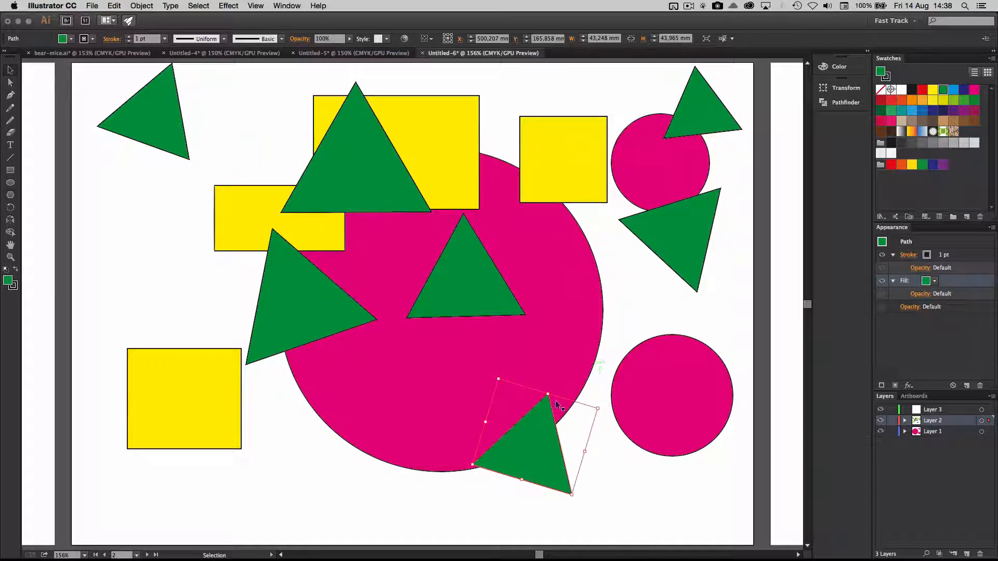
left_click_drag(532, 434, 514, 433)
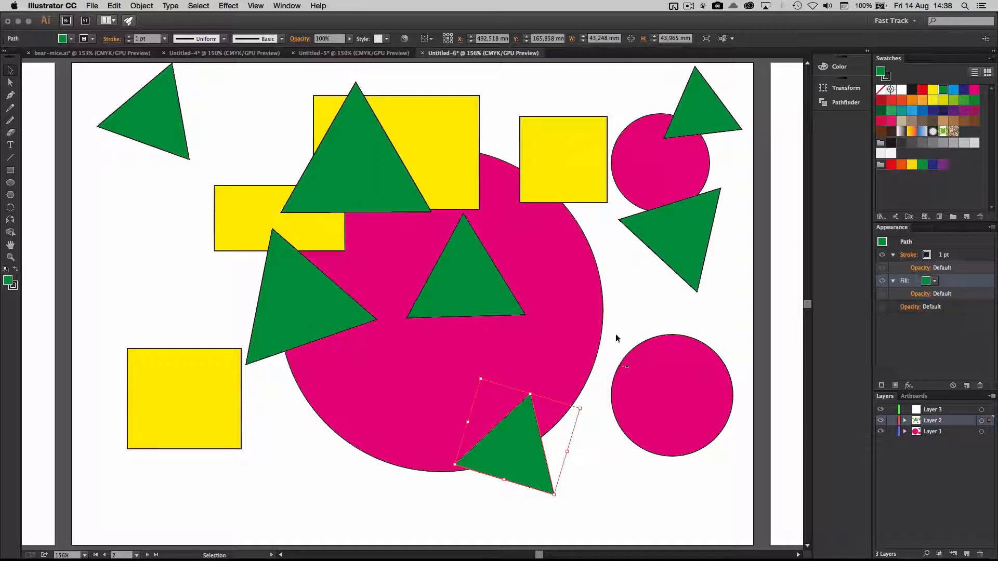
left_click(587, 303)
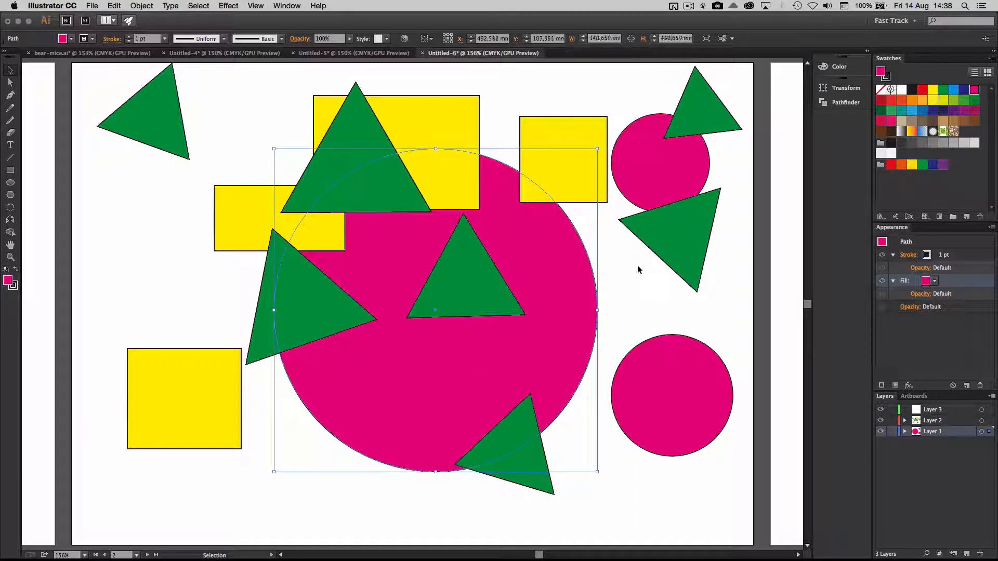
left_click(637, 274)
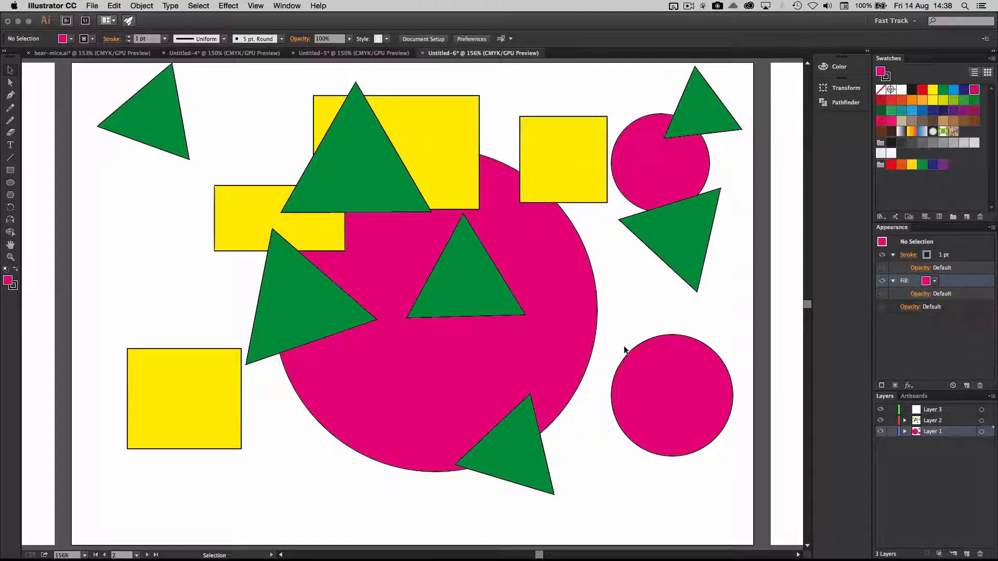
left_click_drag(582, 353, 503, 435)
- Select five green triangles, leaving out the upper-left one and the one at the circle's left edge, and move them left together
left_click(504, 435)
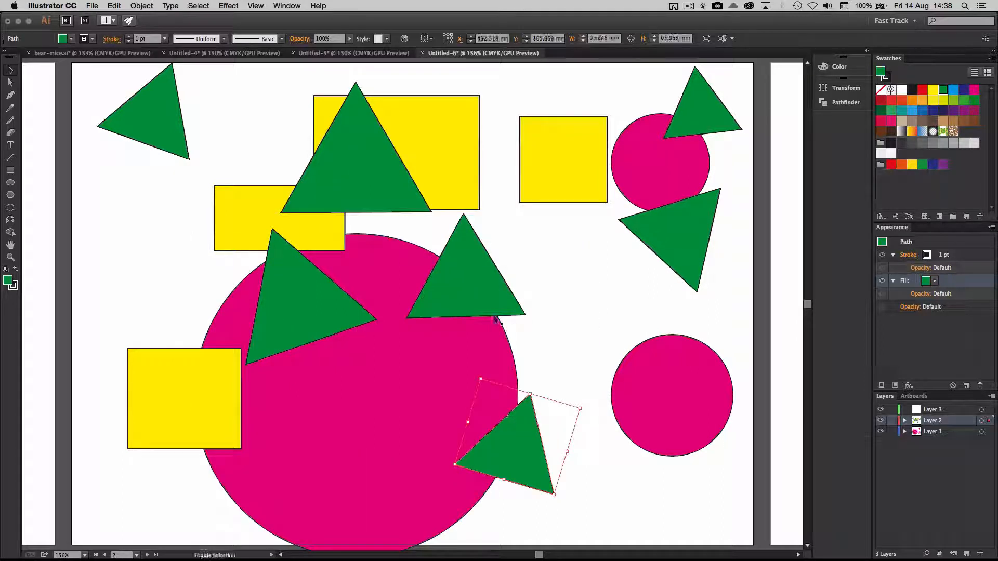
left_click(493, 267, "shift")
left_click(688, 235, "shift")
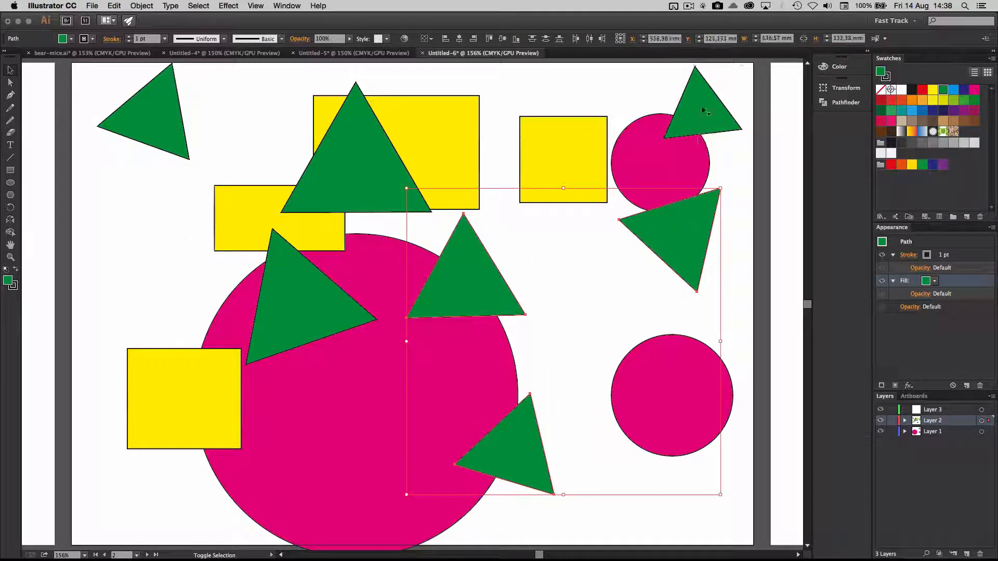
left_click(704, 111, "shift")
left_click_drag(362, 149, 163, 149)
double_click(163, 143)
double_click(251, 138)
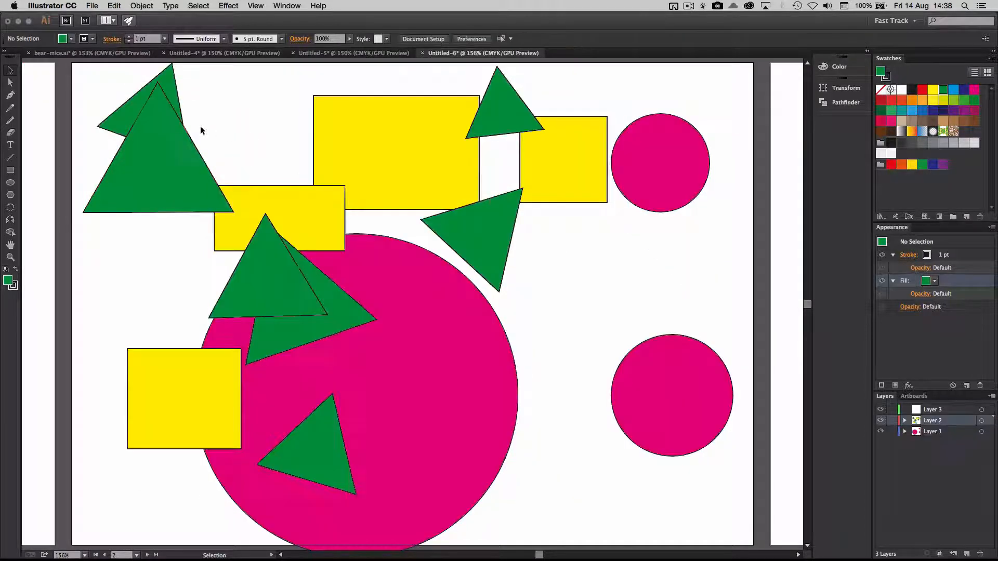
- Gather six green triangles into one selection, leaving out the topmost right one, while moving the selected ones down and then up
left_click_drag(195, 82, 176, 137)
left_click(268, 301, "shift")
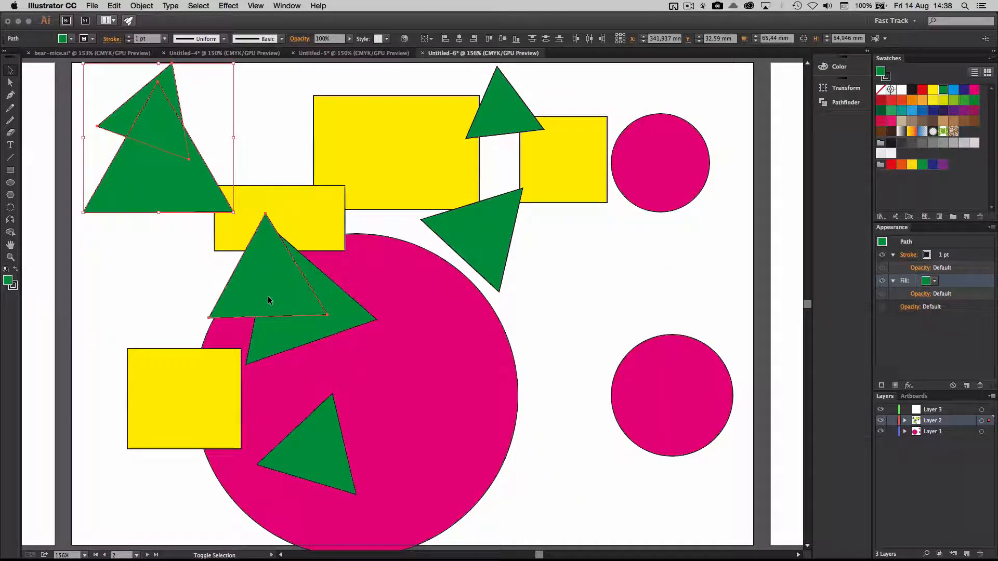
left_click_drag(326, 312, 330, 451)
left_click(335, 445, "shift")
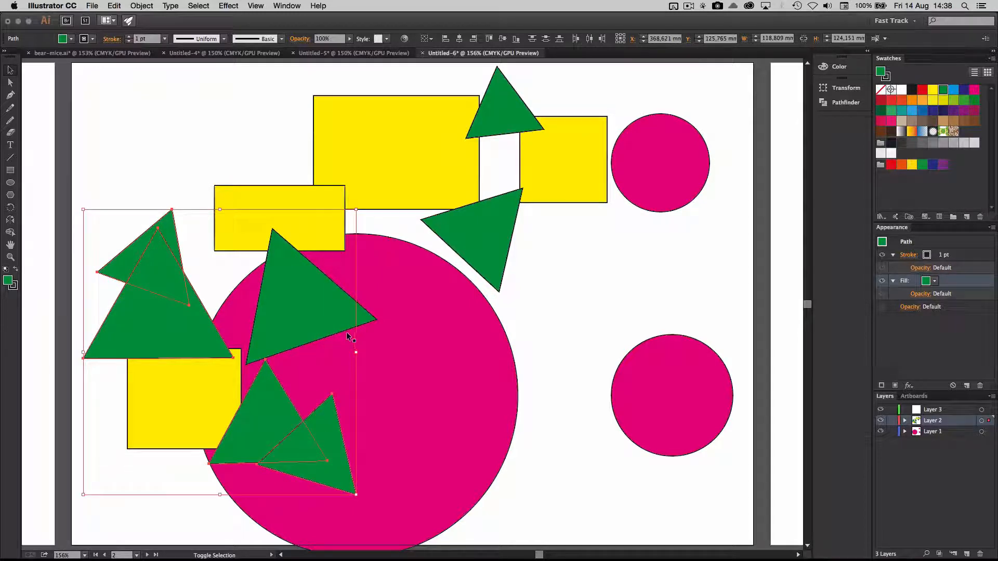
left_click(339, 307, "shift")
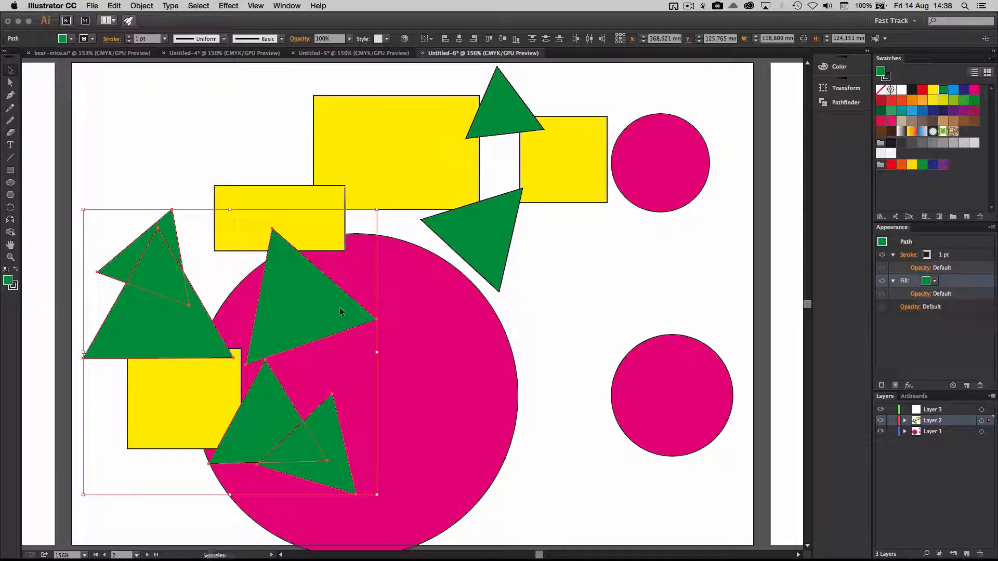
left_click(500, 212, "shift")
left_click_drag(500, 212, 492, 100)
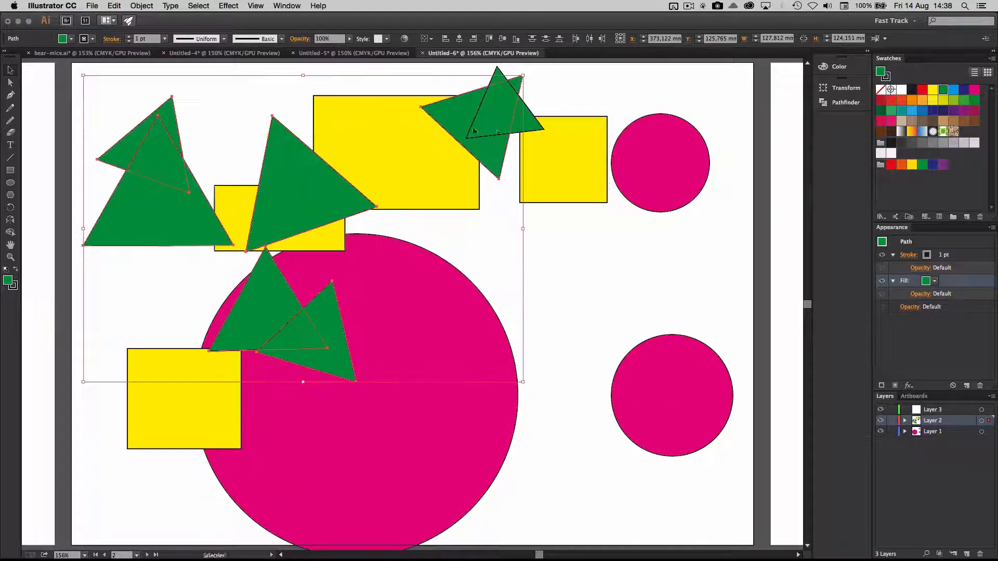
- Add the last green triangle to the selection, then cut all the triangles from Layer 2 and paste them onto Layer 3
left_click(496, 76, "shift")
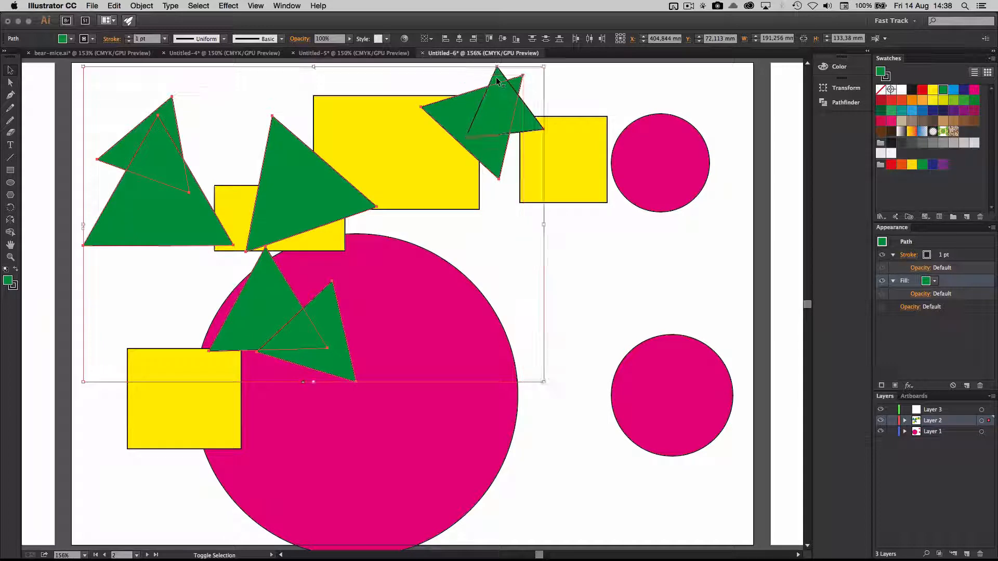
left_click(113, 7)
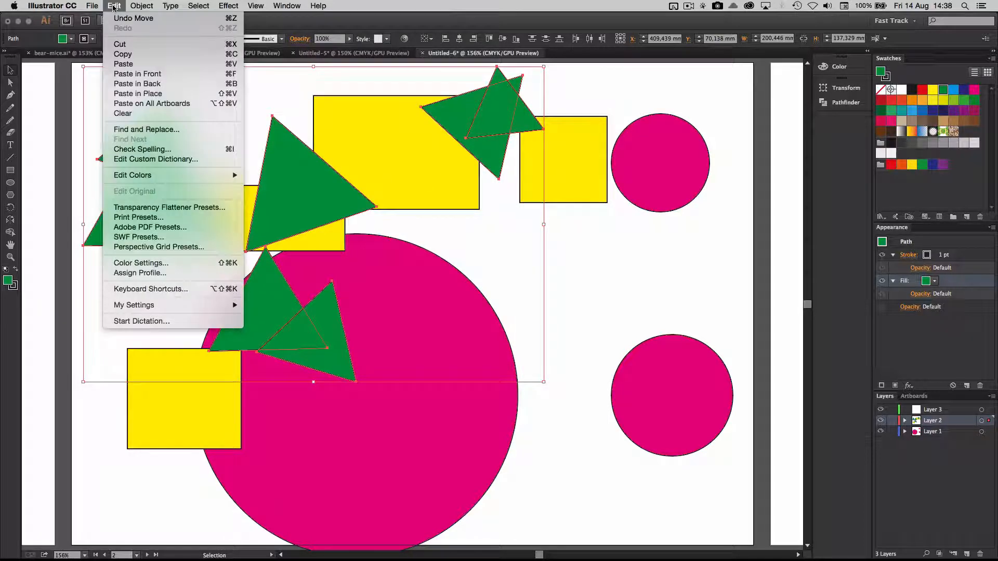
left_click(131, 46)
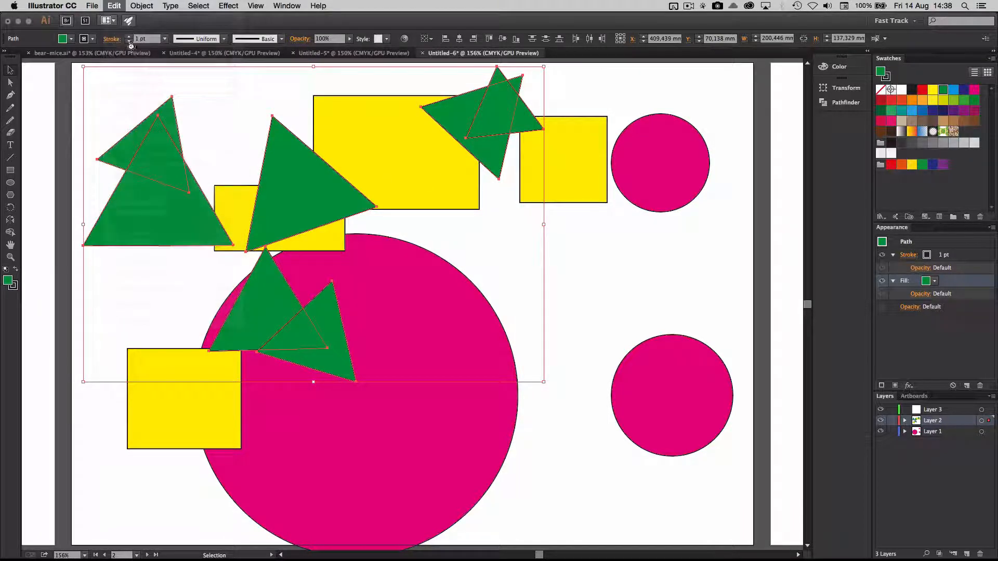
left_click(960, 411)
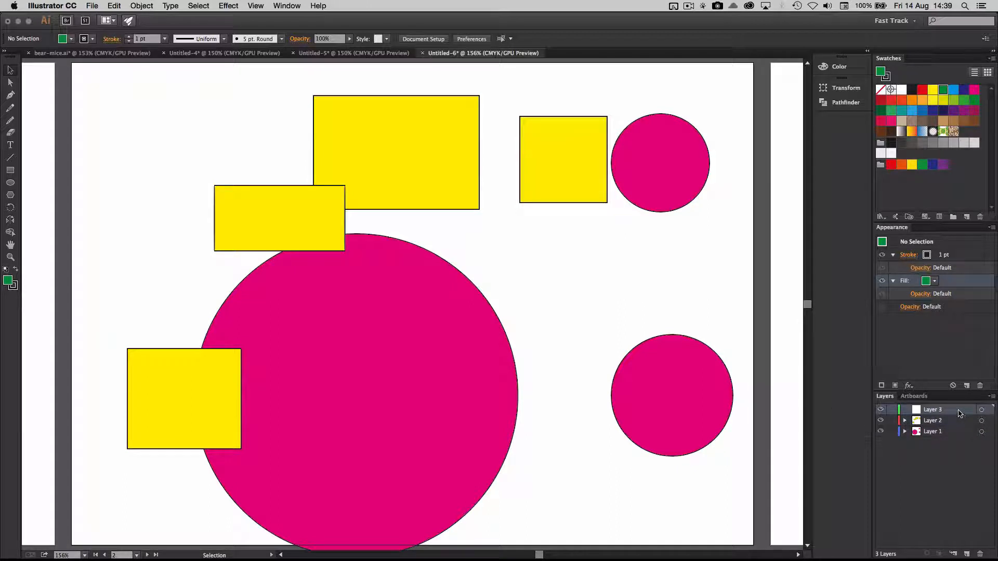
left_click(114, 6)
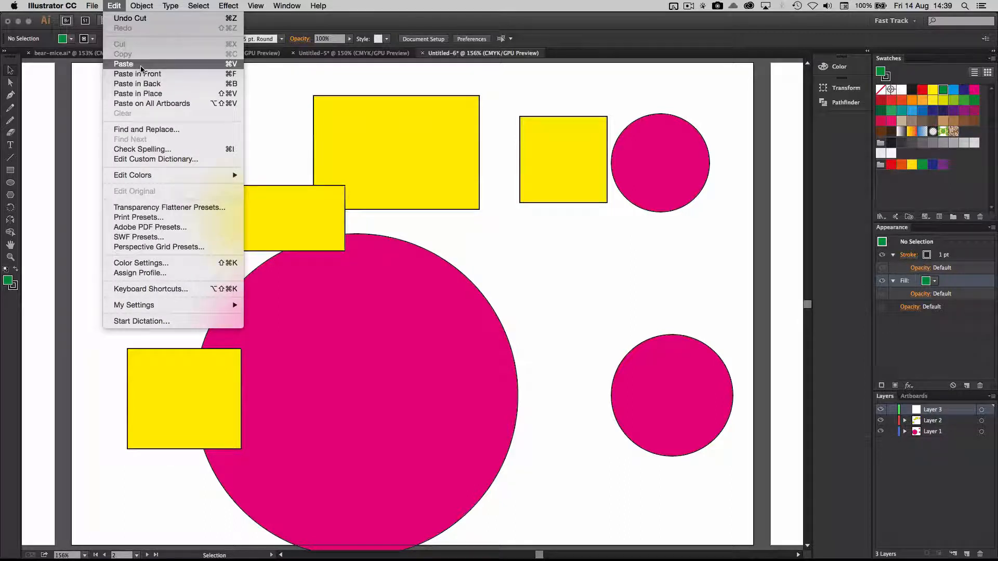
left_click(139, 65)
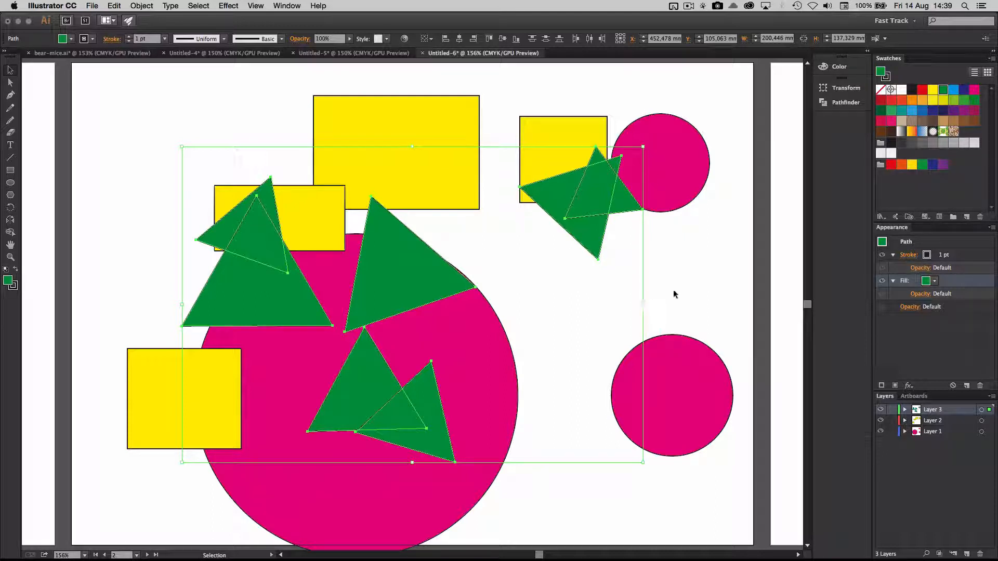
left_click(646, 286)
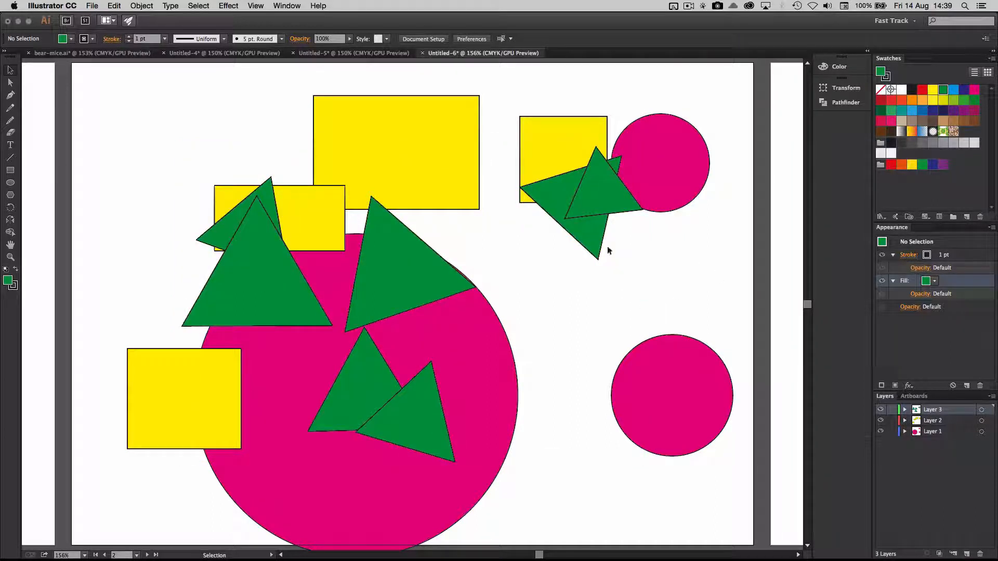
- Spread the seven green triangles apart so several overlap the yellow rectangles and magenta circles
left_click_drag(606, 249, 667, 229)
left_click_drag(594, 223, 586, 189)
left_click_drag(664, 217, 640, 189)
left_click_drag(374, 283, 408, 211)
left_click_drag(279, 260, 353, 267)
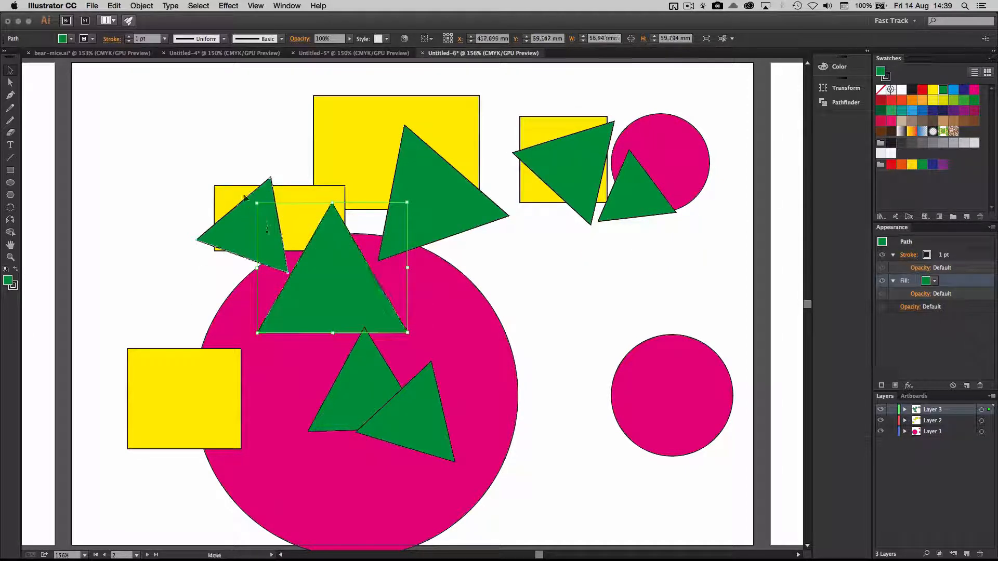
left_click_drag(246, 218, 221, 162)
left_click_drag(336, 273, 305, 223)
left_click_drag(406, 410, 451, 321)
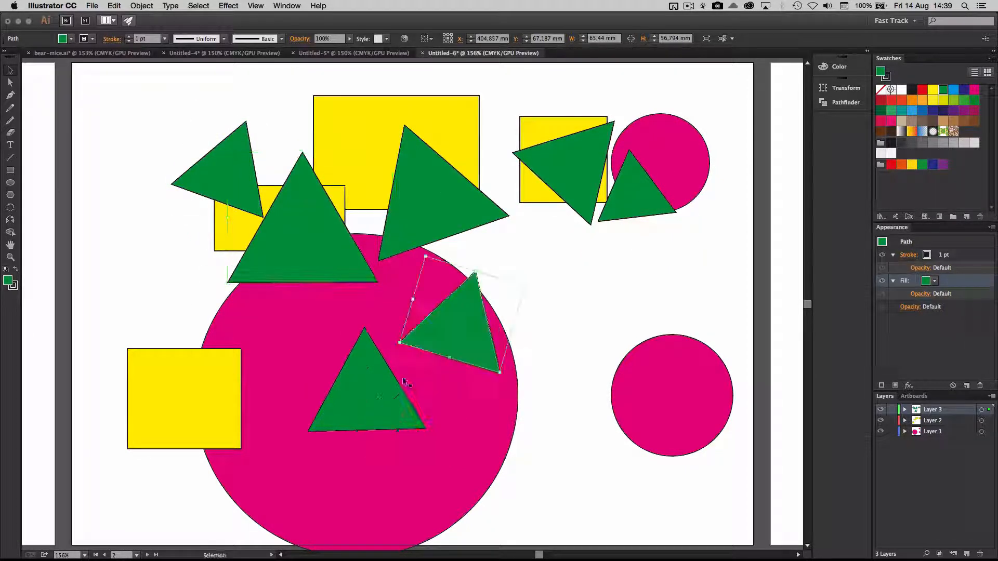
left_click_drag(367, 387, 343, 351)
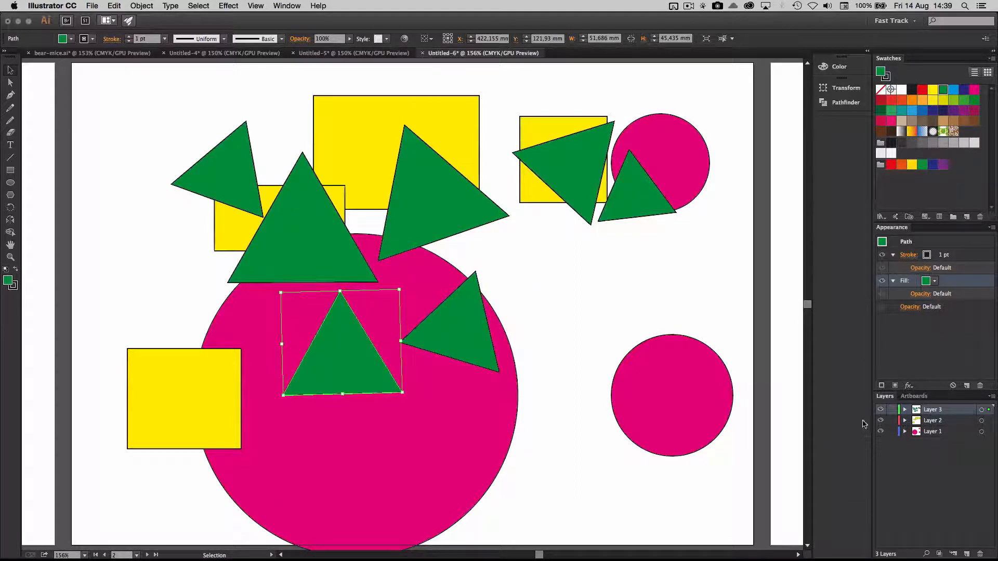
- Move the green triangle over the small upper-right yellow square slightly down and left, selecting the square in between
left_click_drag(610, 177, 597, 200)
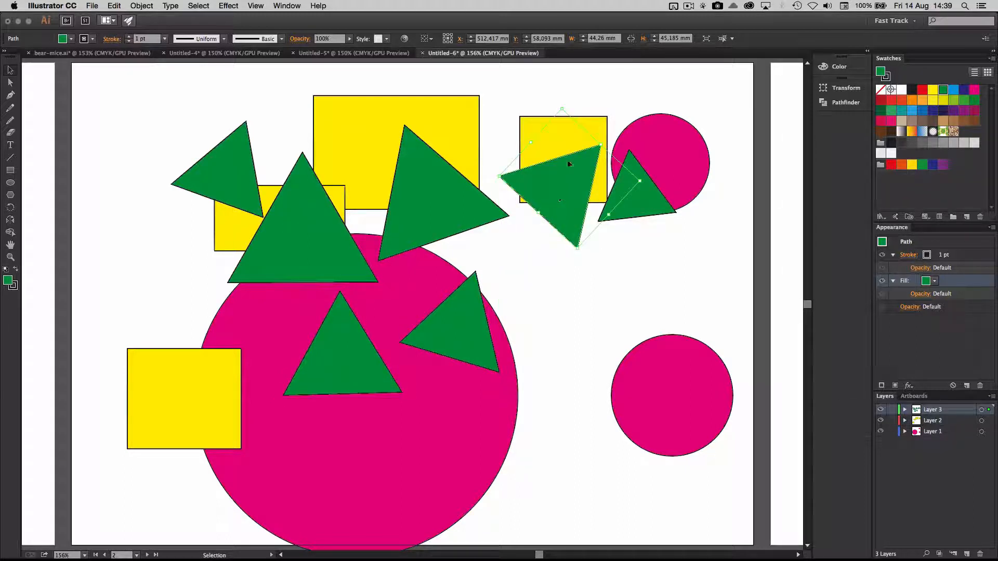
left_click(596, 124)
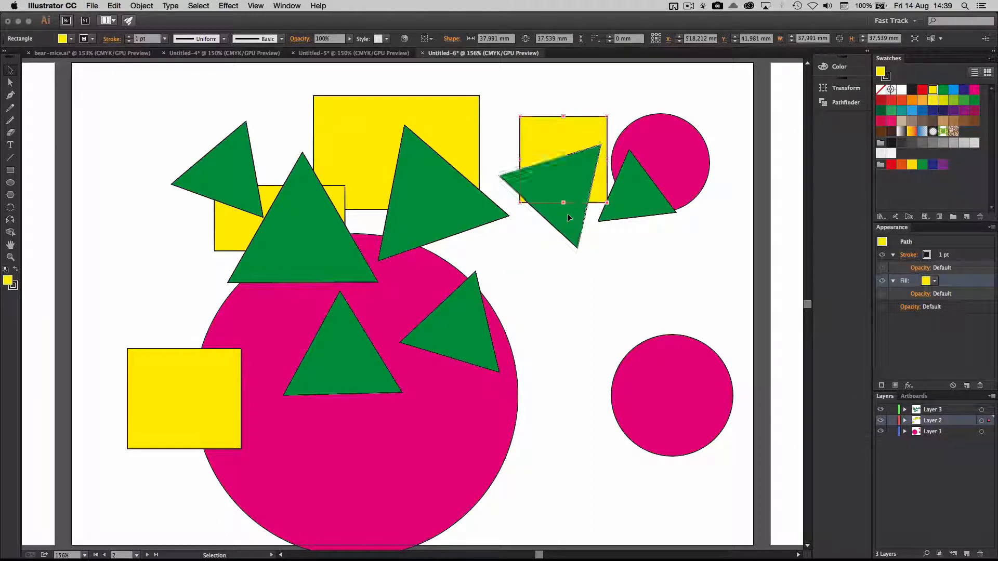
left_click_drag(567, 212, 568, 218)
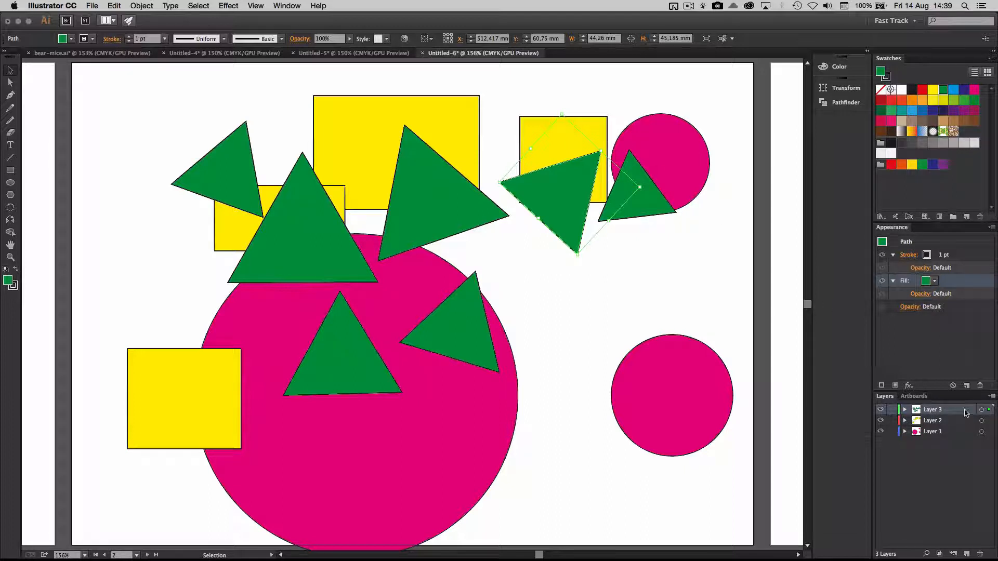
- Reorder the layers to Layer 1, Layer 2, Layer 3 from front to back, and rename Layer 3 as triangular
left_click_drag(963, 414, 962, 430)
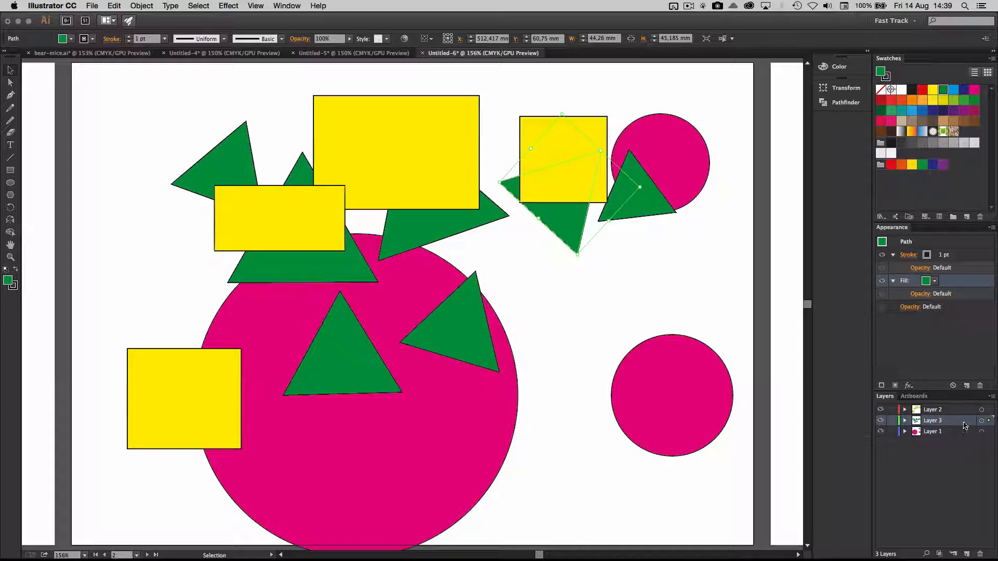
left_click_drag(965, 422, 938, 427)
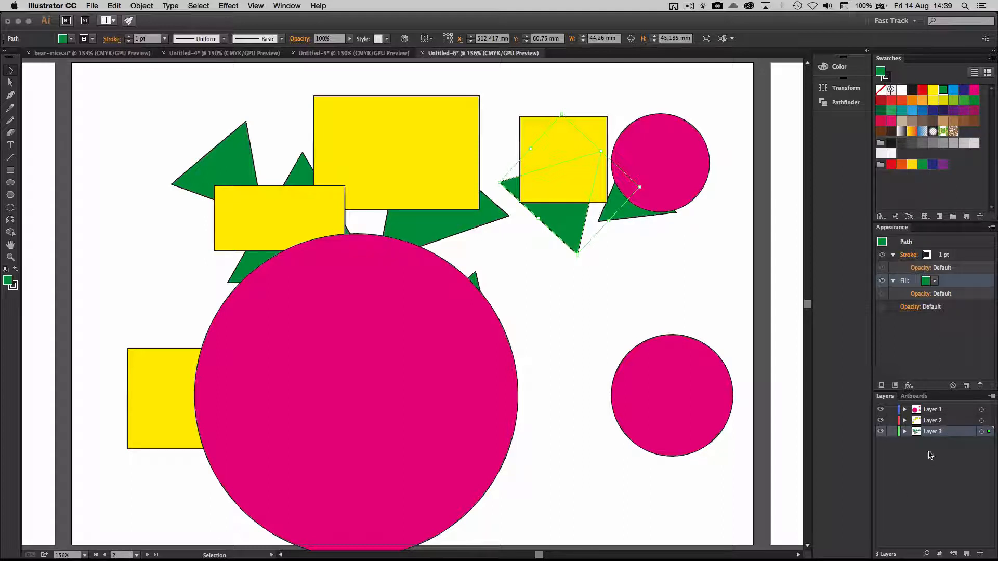
double_click(936, 432)
type("Triangular")
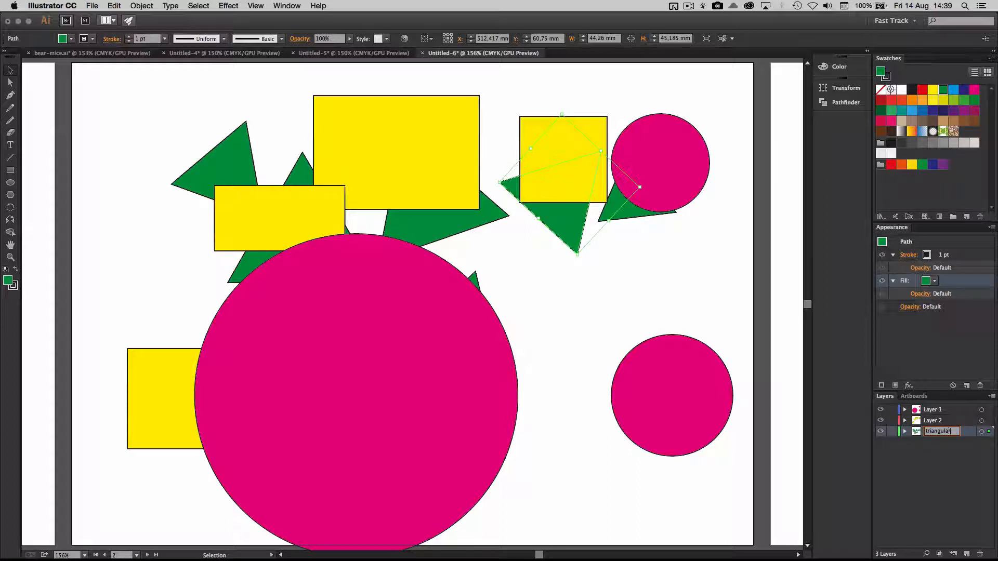
key("Return")
- Place Layer 1 between Layer 2 and the triangular layer, then move its lower-right circle up and left
left_click_drag(955, 411, 954, 426)
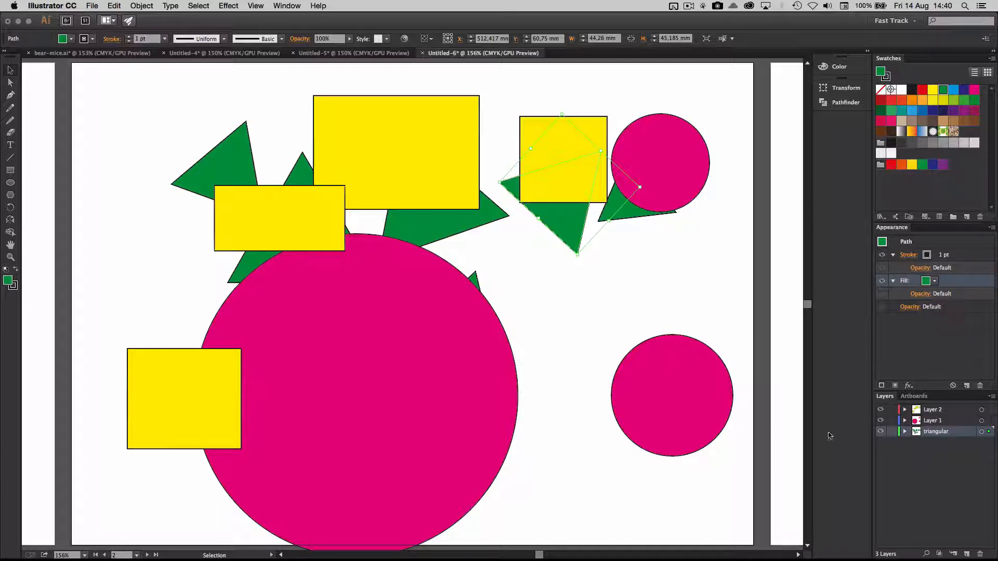
left_click_drag(700, 381, 659, 337)
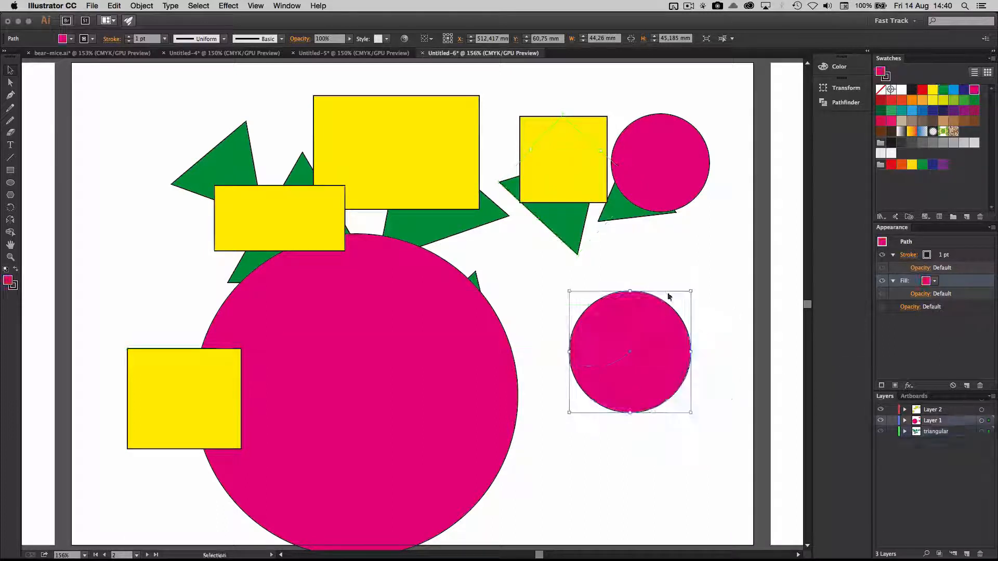
left_click(693, 265)
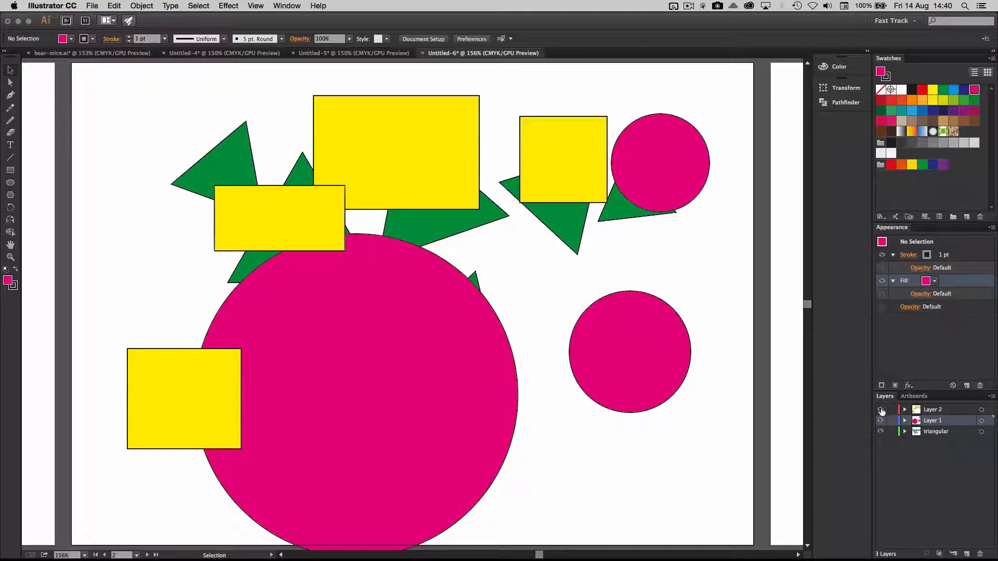
- Hide and show Layer 2, then hide and show Layer 1, repeating each toggle to compare their contents
left_click(880, 410)
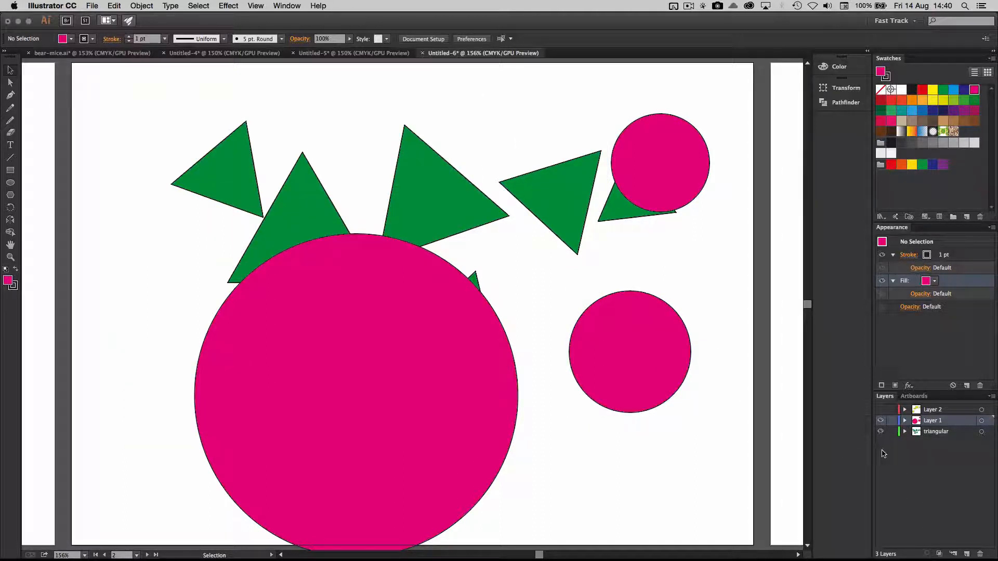
left_click(881, 410)
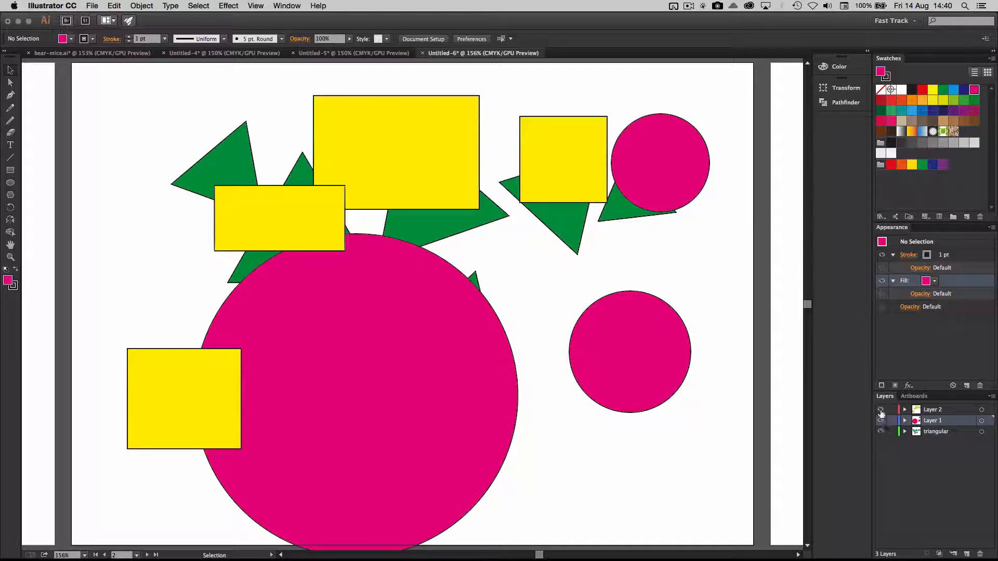
left_click(881, 410)
left_click(881, 410)
left_click(881, 421)
left_click(881, 421)
left_click(881, 421)
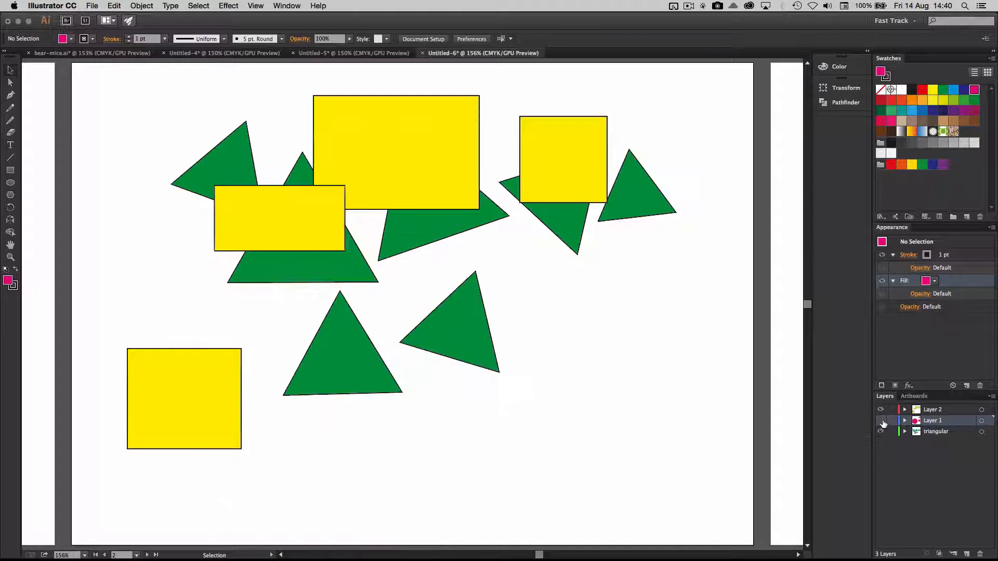
left_click(881, 421)
left_click(881, 421)
left_click(881, 421)
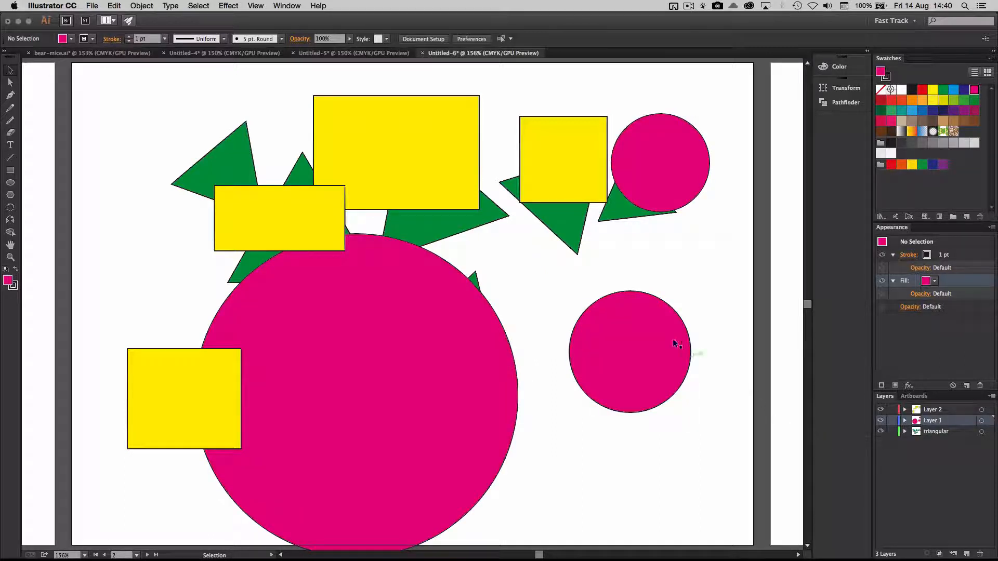
- Move the lower-right magenta circle slightly up and left, then lock Layer 1
left_click_drag(667, 341, 633, 301)
left_click(701, 260)
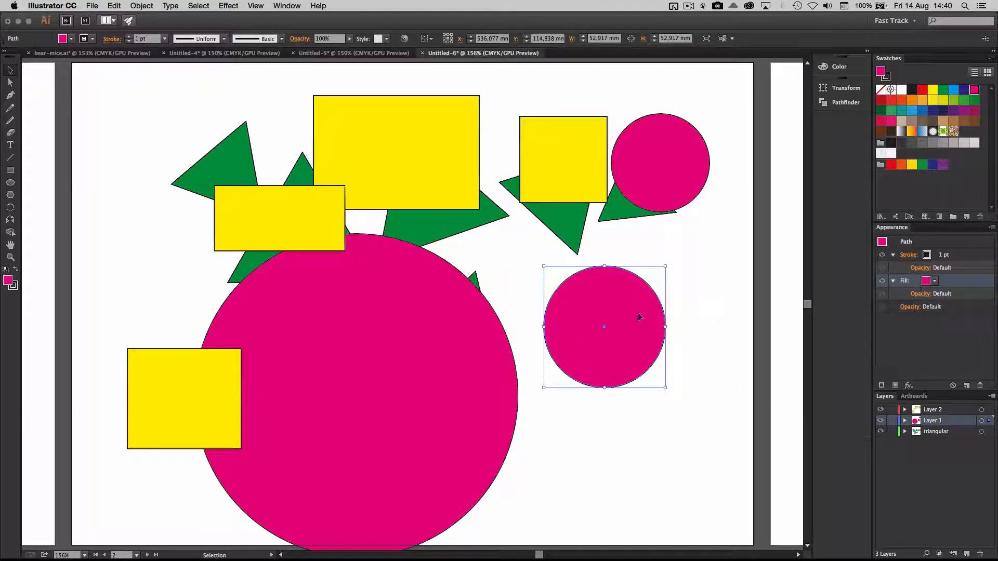
left_click(891, 421)
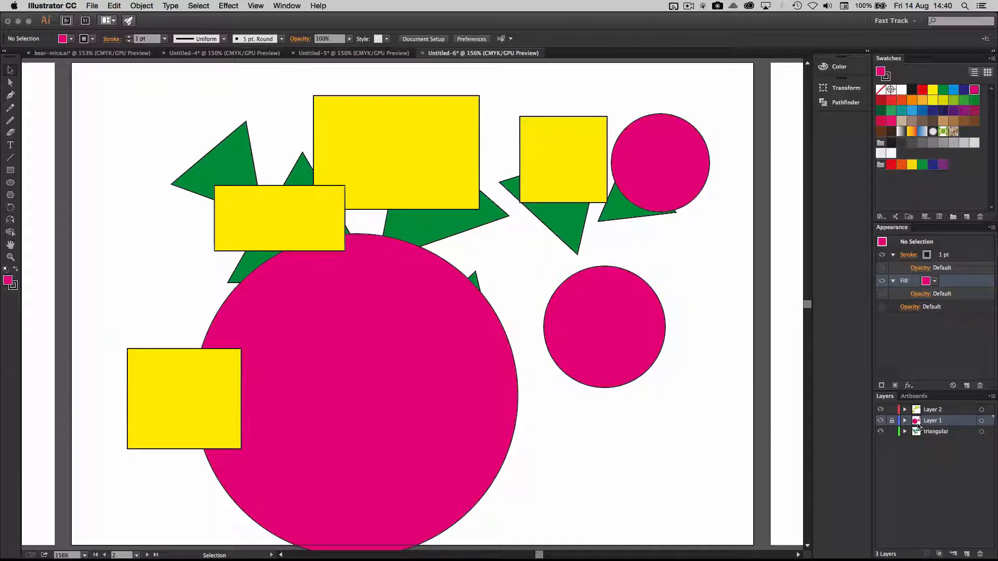
left_click(893, 421)
left_click(893, 422)
- Move one green triangle behind the large circle and the rightmost triangle right and down, trying to select the locked lower-right circle
left_click_drag(475, 284, 401, 339)
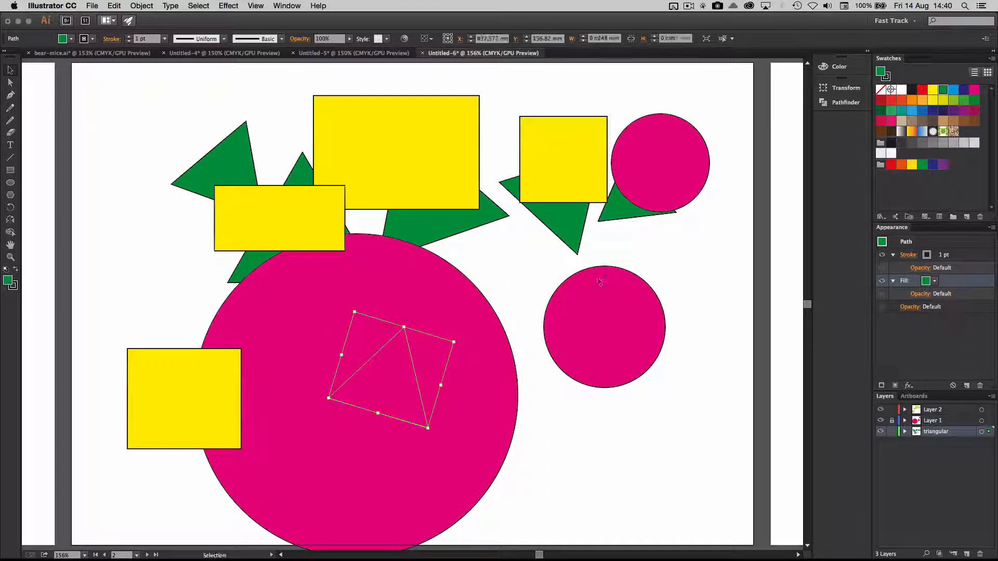
left_click(603, 304)
left_click_drag(651, 202, 699, 206)
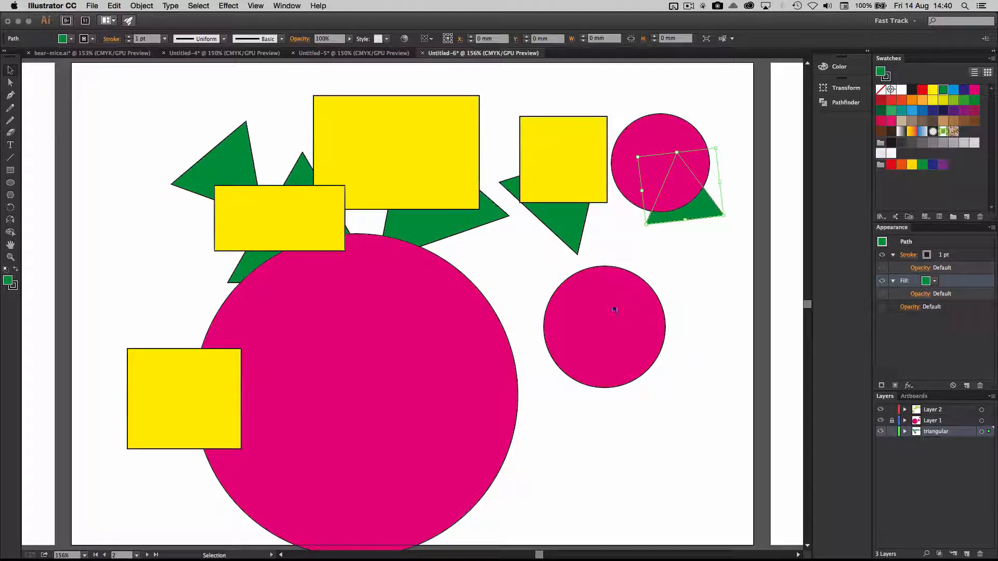
left_click(615, 307)
left_click_drag(674, 159, 676, 183)
- Move the upper-right yellow square up and right, try to select the locked circles, and unlock Layer 1
left_click_drag(575, 170, 595, 144)
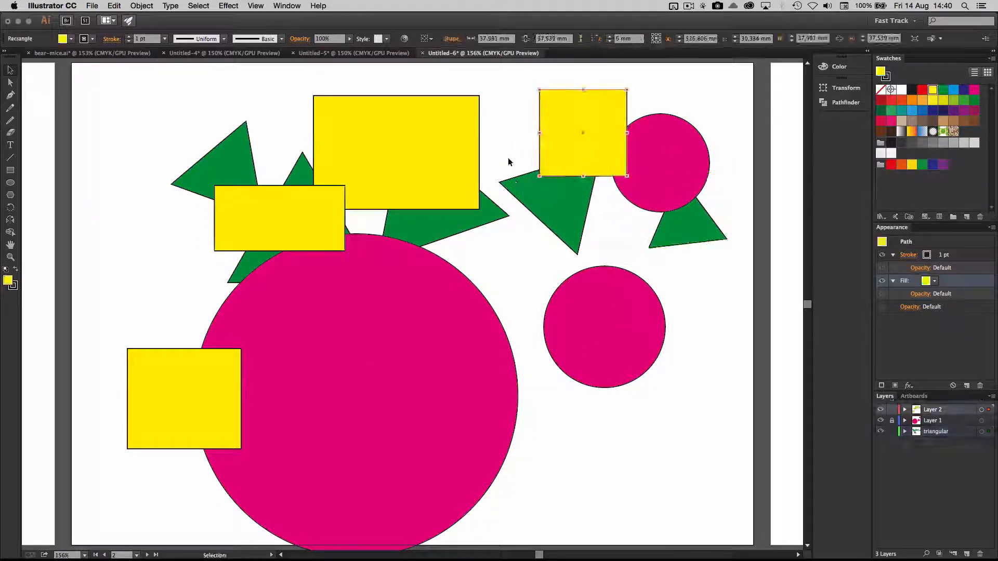
left_click_drag(517, 127, 678, 354)
left_click(589, 315)
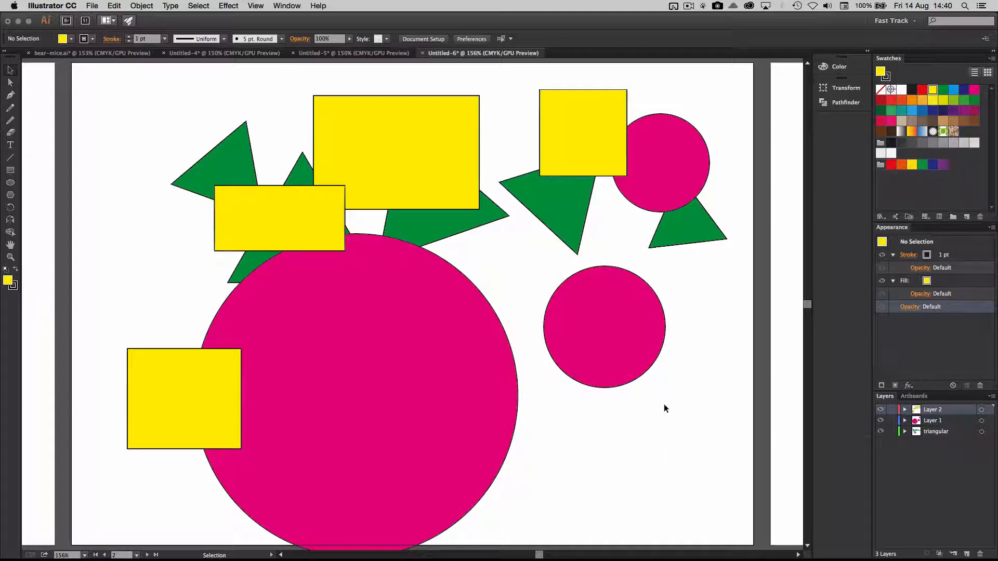
- Move the large circle up and right, and rearrange the three yellow rectangles around it toward the artboard's upper area
left_click_drag(441, 328, 471, 299)
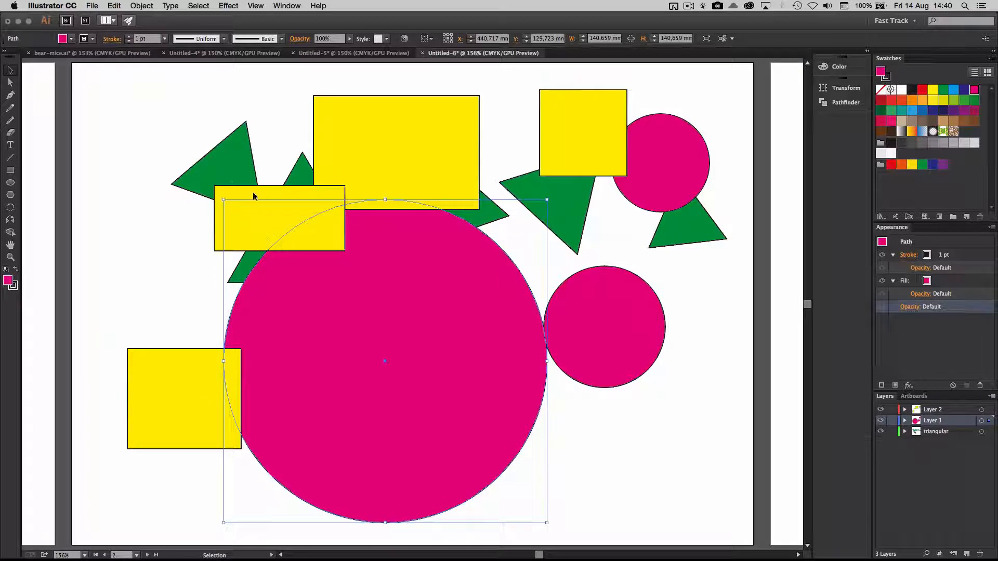
left_click_drag(252, 191, 238, 100)
left_click_drag(189, 390, 153, 245)
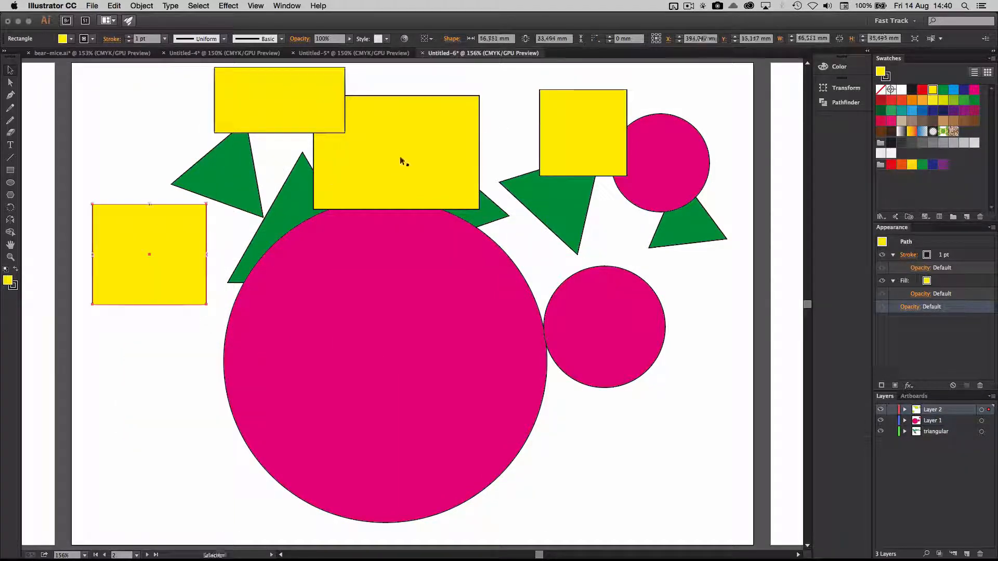
left_click_drag(403, 161, 414, 136)
left_click_drag(289, 89, 241, 111)
- Move the large circle down and left, and bring the two smaller circles together so they overlap in the empty area beside it
left_click_drag(418, 417, 377, 342)
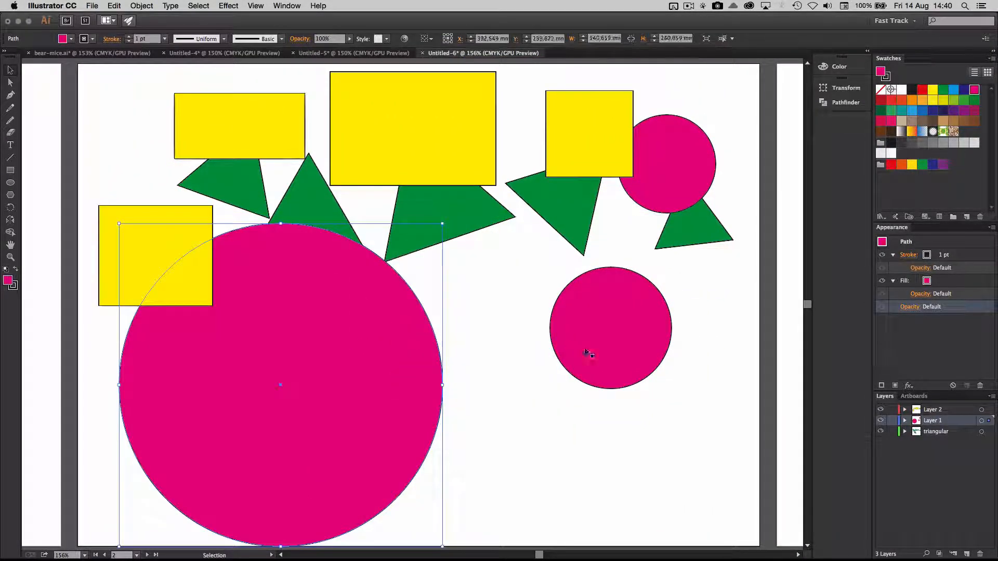
left_click_drag(614, 360, 654, 303)
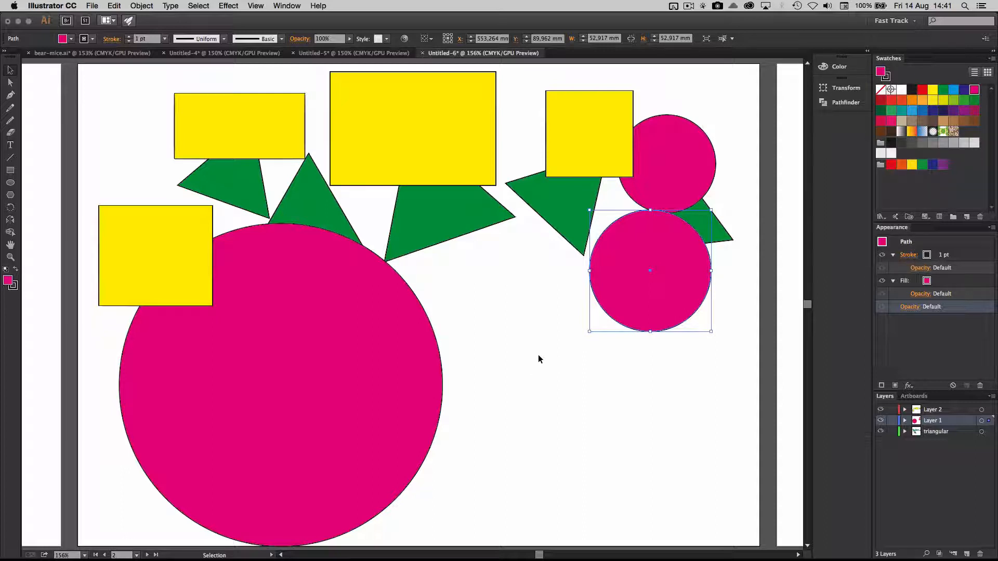
left_click(536, 339)
left_click_drag(656, 239, 552, 337)
left_click_drag(669, 130, 619, 334)
- Group the two overlapping smaller magenta circles, then deselect them
left_click_drag(539, 289, 567, 328)
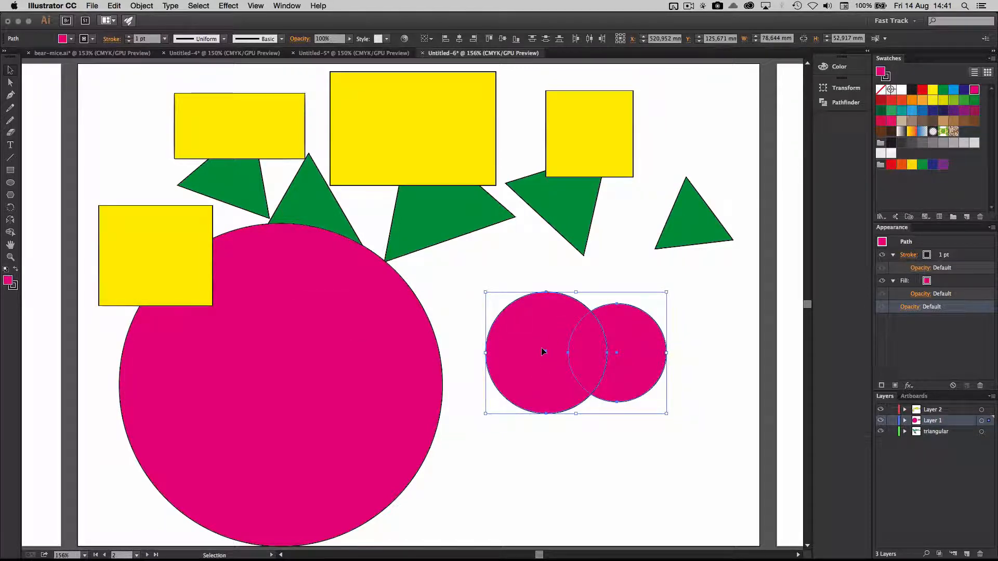
left_click(141, 6)
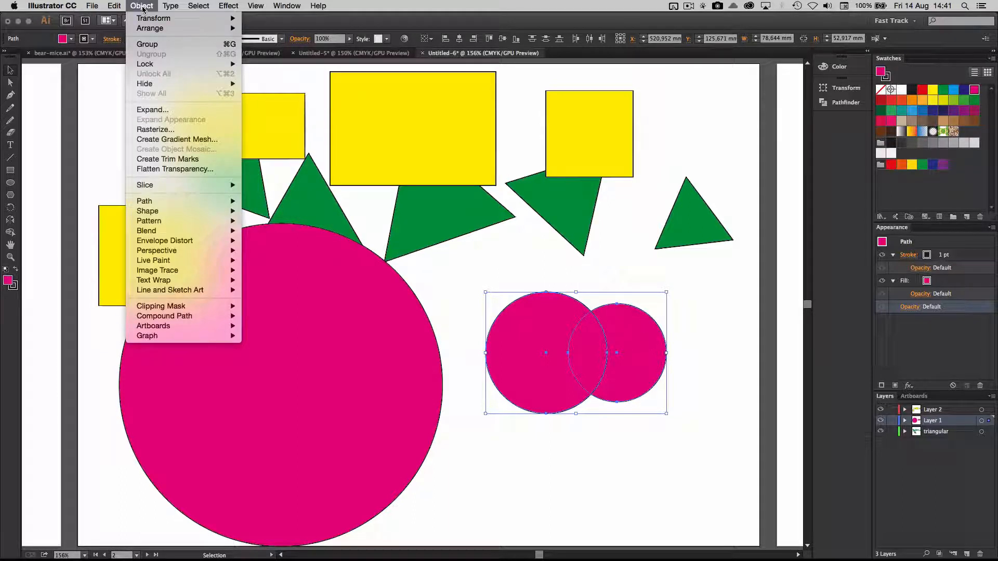
left_click(156, 44)
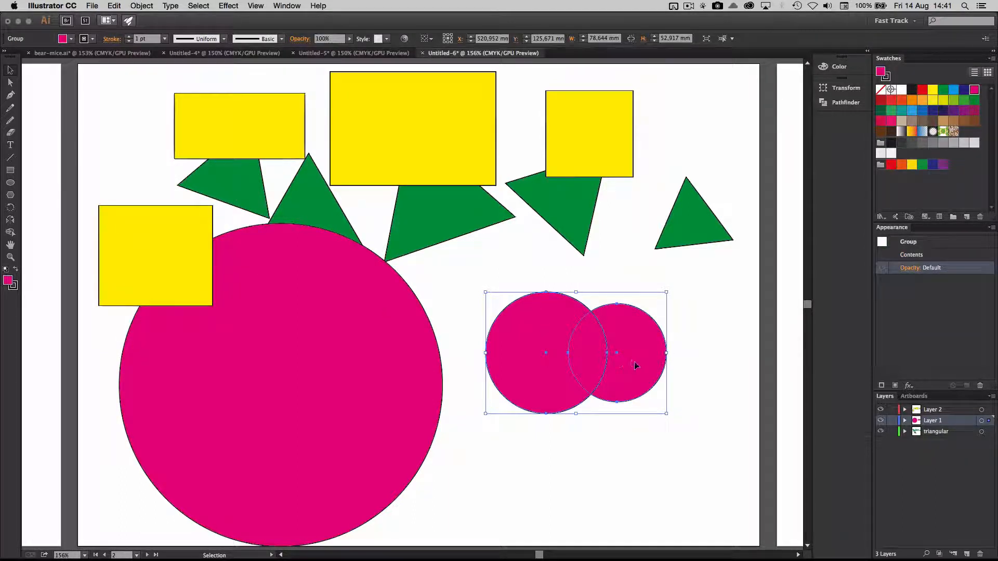
left_click(615, 274)
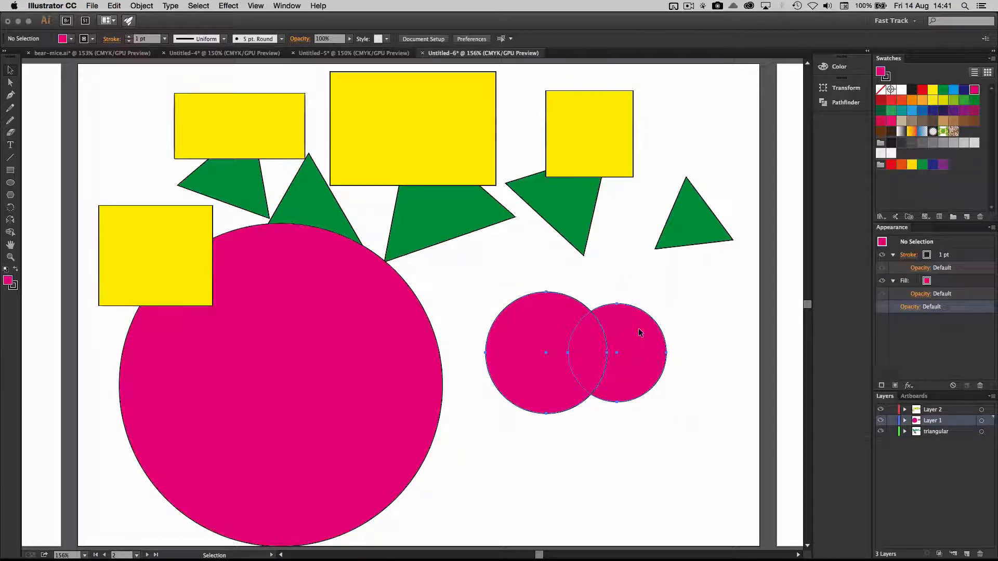
- Move the grouped circles as one object, leaving them lower down below the rightmost green triangles, and deselect
mouse_move(639, 333)
left_mouse_down()
mouse_move(664, 296)
mouse_move(647, 324)
left_mouse_up()
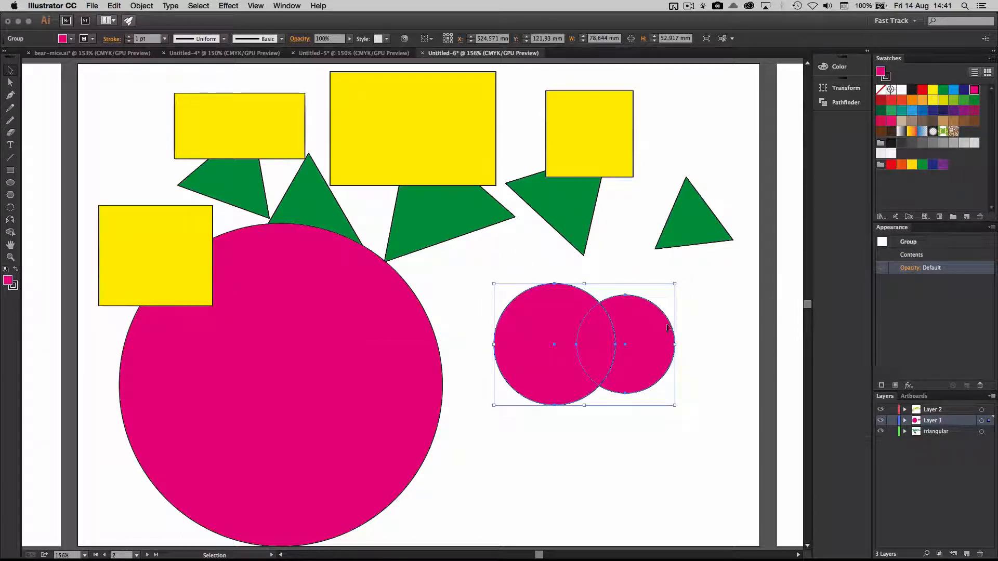
key("super+z")
left_click(684, 334)
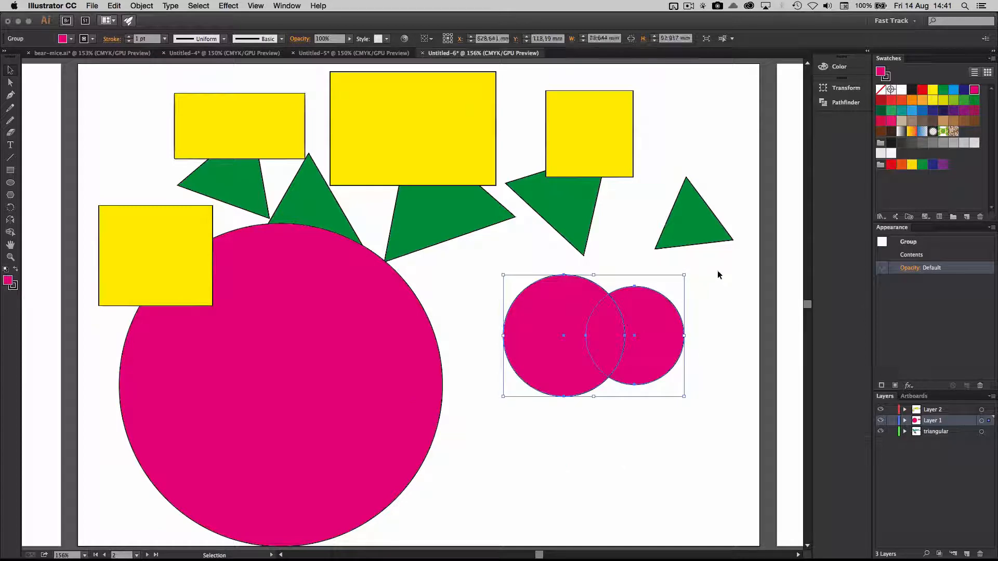
left_click_drag(664, 336, 645, 363)
left_click(698, 291)
left_click(596, 277)
- Position the nearby green triangle below the upper-right yellow square, then select both shapes and move them together up and left
left_click_drag(568, 192, 593, 240)
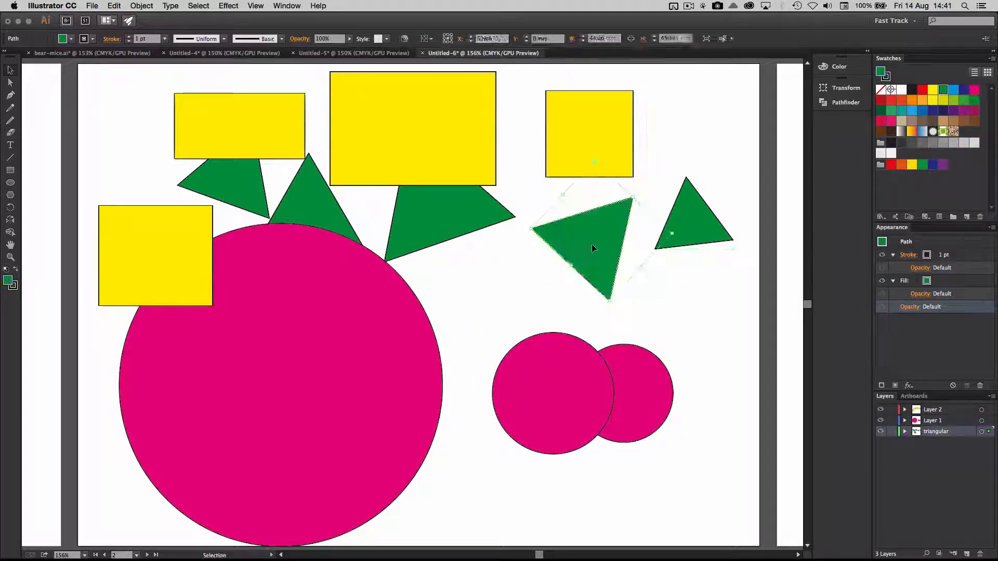
left_click_drag(616, 133, 624, 150)
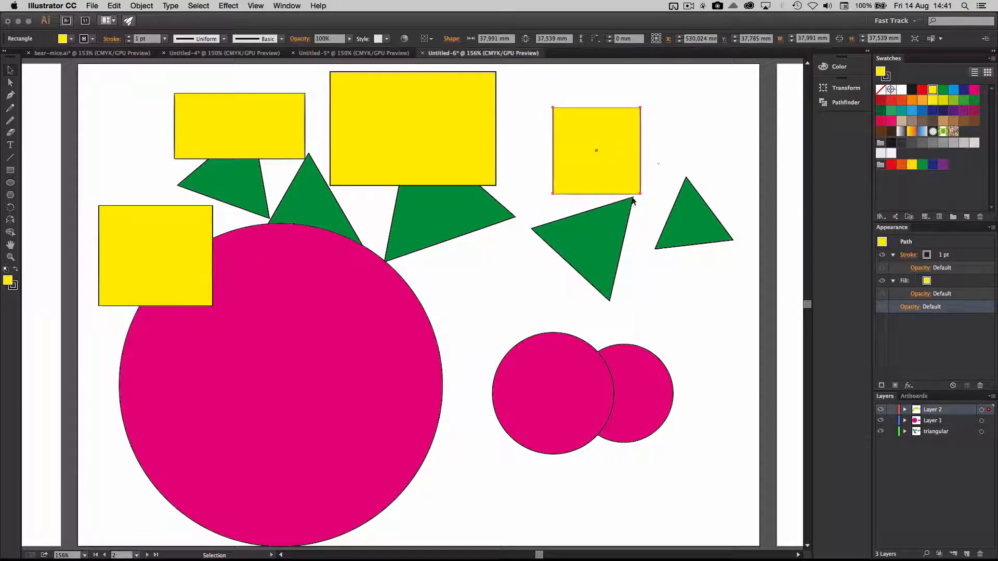
left_click(613, 218, "shift")
left_click_drag(637, 186, 588, 196)
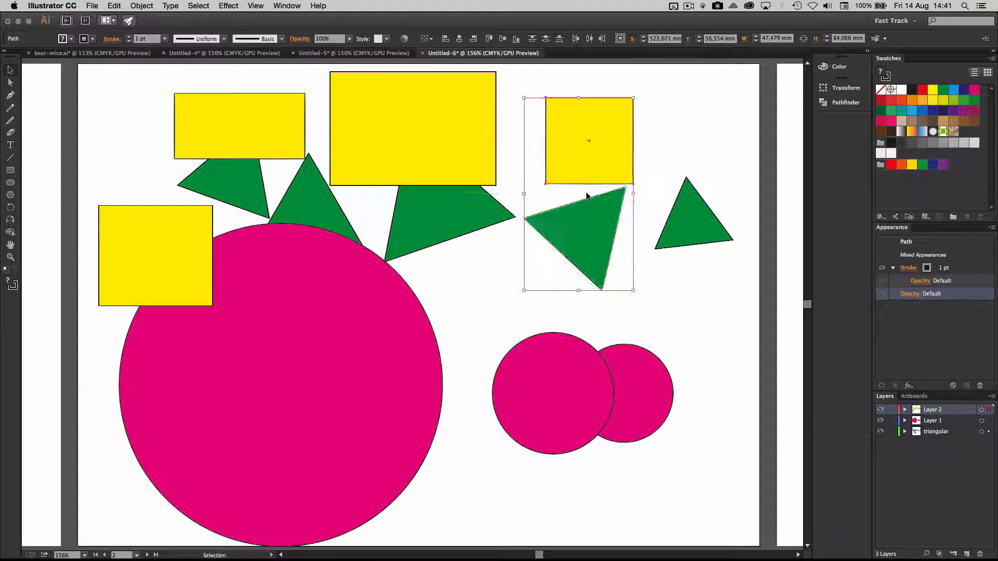
- Group the upper-right yellow square with the green triangle below it, then move the group slightly up and right
left_click(142, 6)
left_click(152, 46)
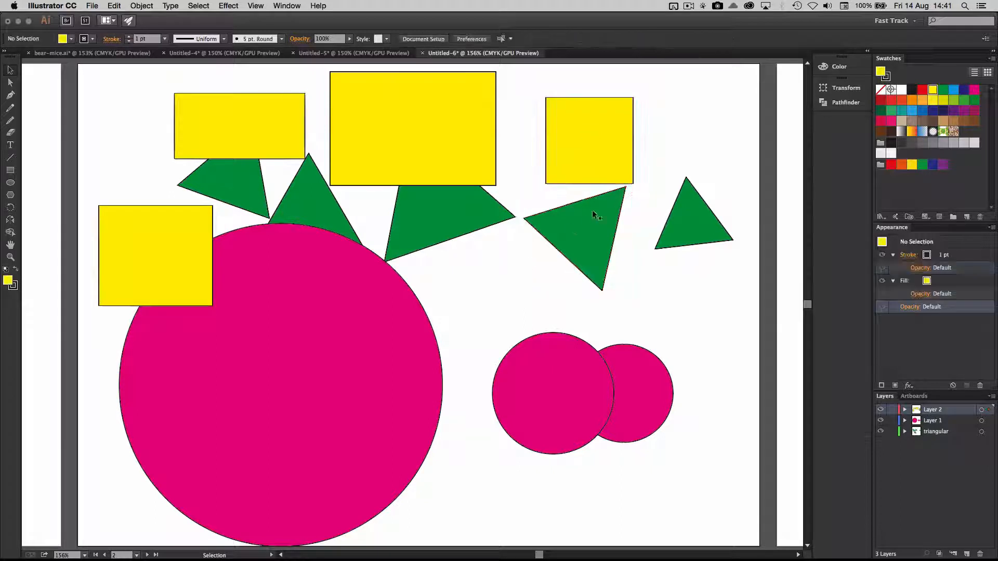
left_click_drag(591, 210, 602, 193)
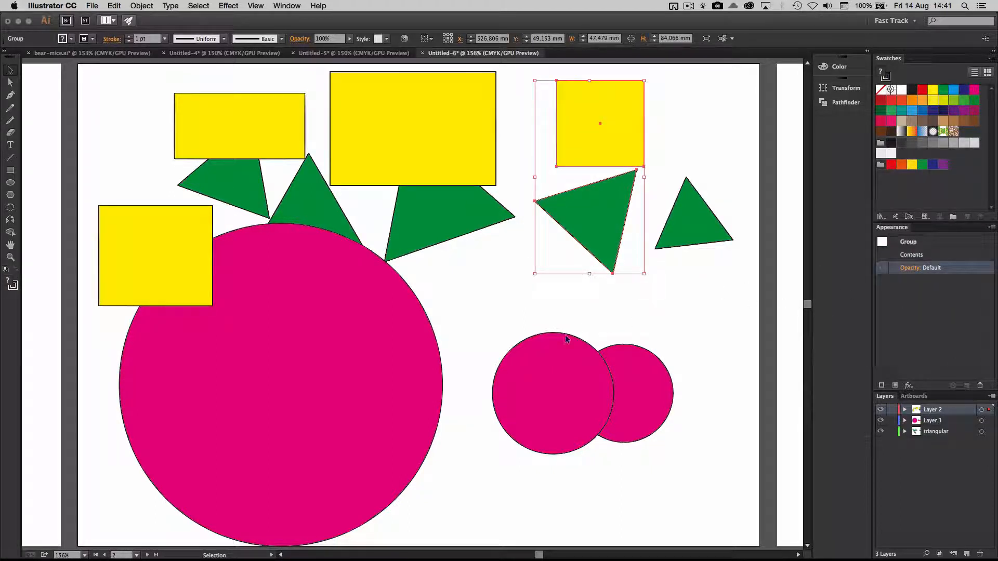
- Bring the circle group, the square-and-triangle group and the rightmost green triangle together so that they overlap
left_click_drag(566, 339, 555, 368)
left_click(527, 247)
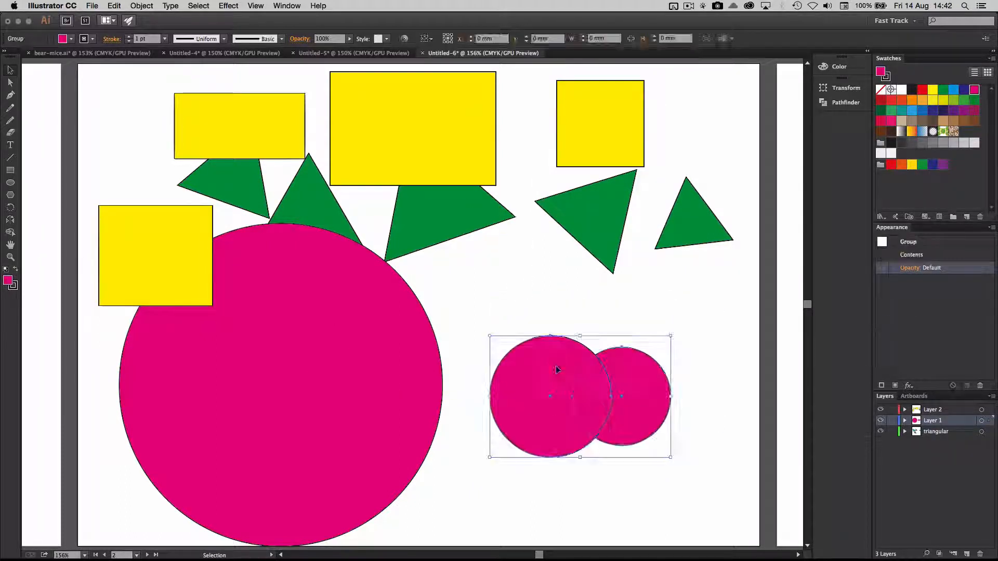
left_click(522, 269)
left_click_drag(615, 185, 606, 254)
left_click_drag(547, 400, 561, 320)
left_click_drag(605, 231, 601, 262)
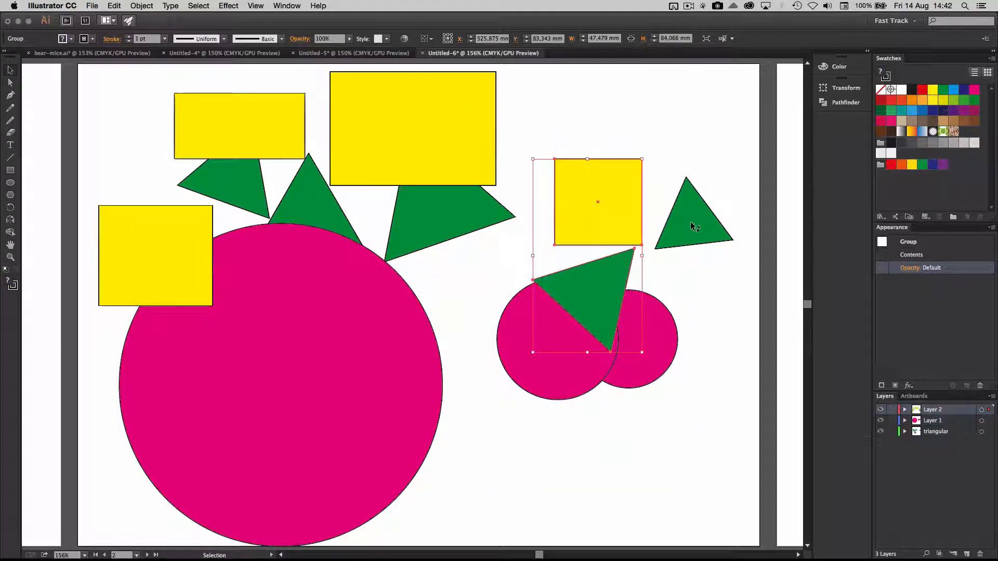
left_click_drag(695, 226, 662, 201)
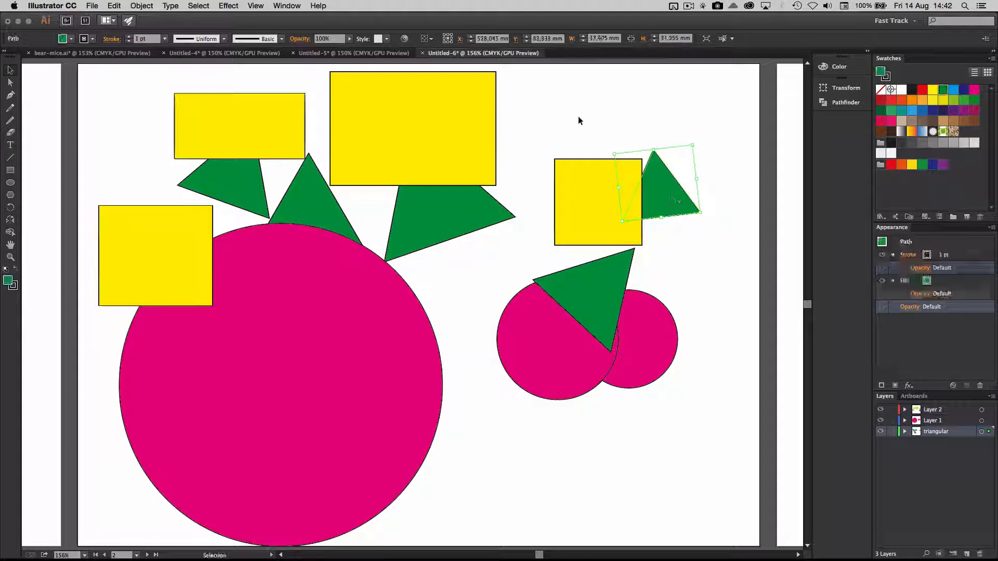
- Group the whole cluster of overlapping shapes into one parent group, move it down and right, and deselect it
left_click_drag(578, 117, 699, 373)
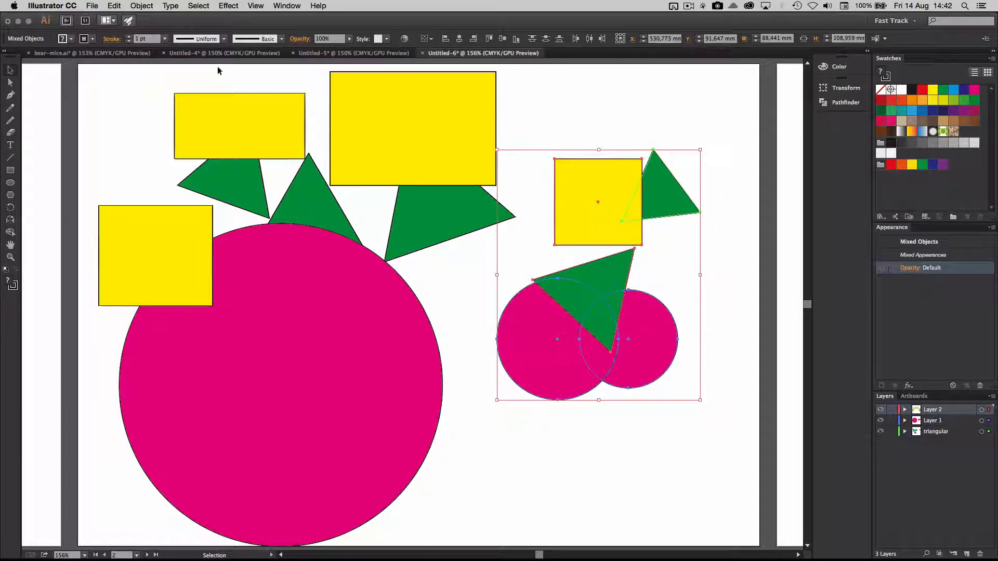
left_click(142, 6)
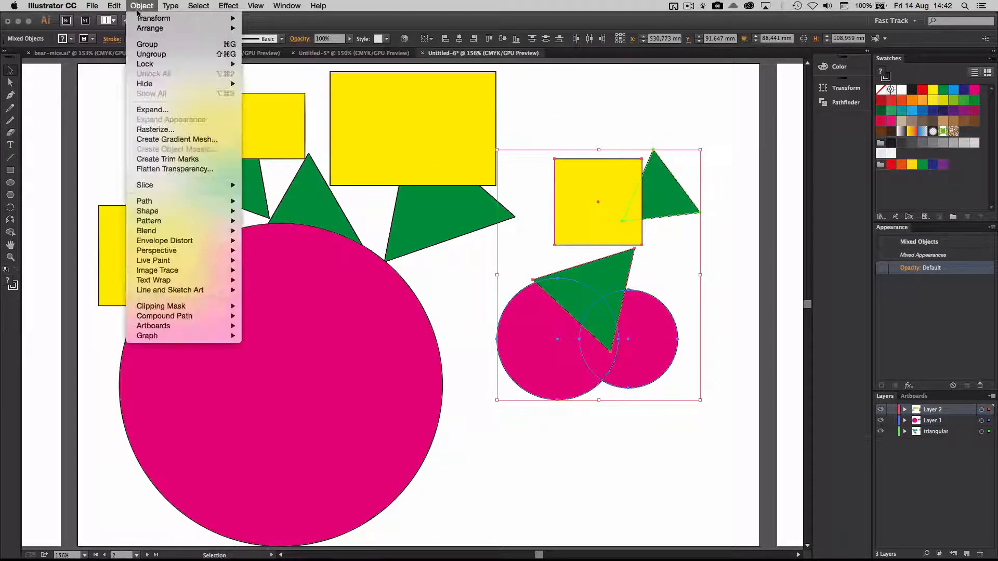
left_click(148, 44)
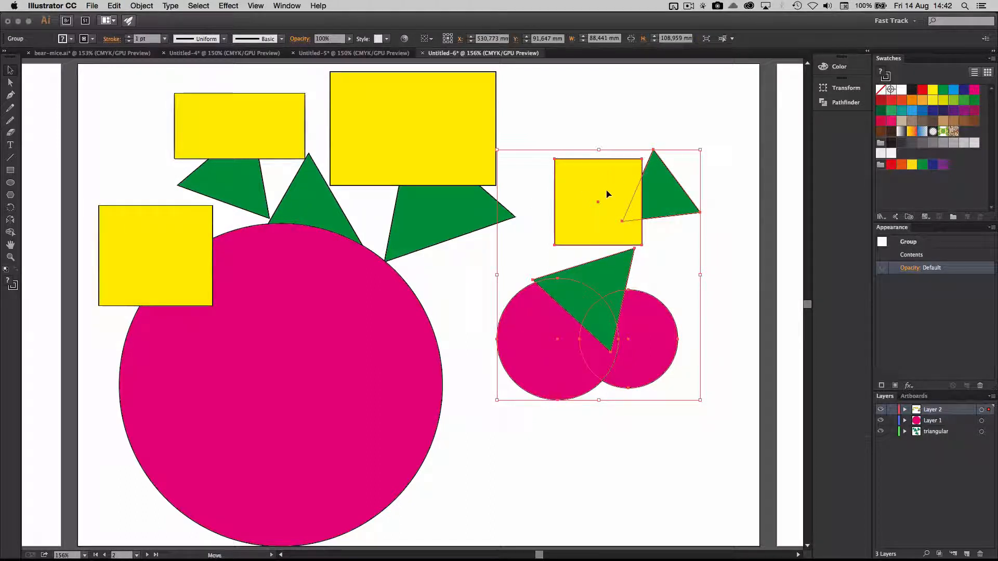
left_click_drag(602, 177, 622, 242)
left_click(649, 162)
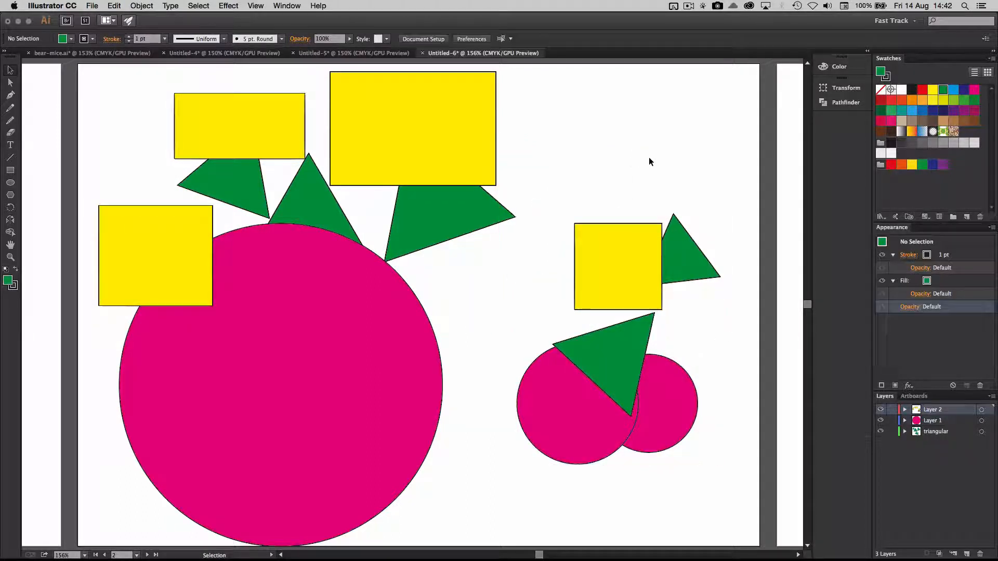
- Expand Layer 2 and its nested groups to examine how the grouped shapes are organised, then collapse them again
left_click(905, 411)
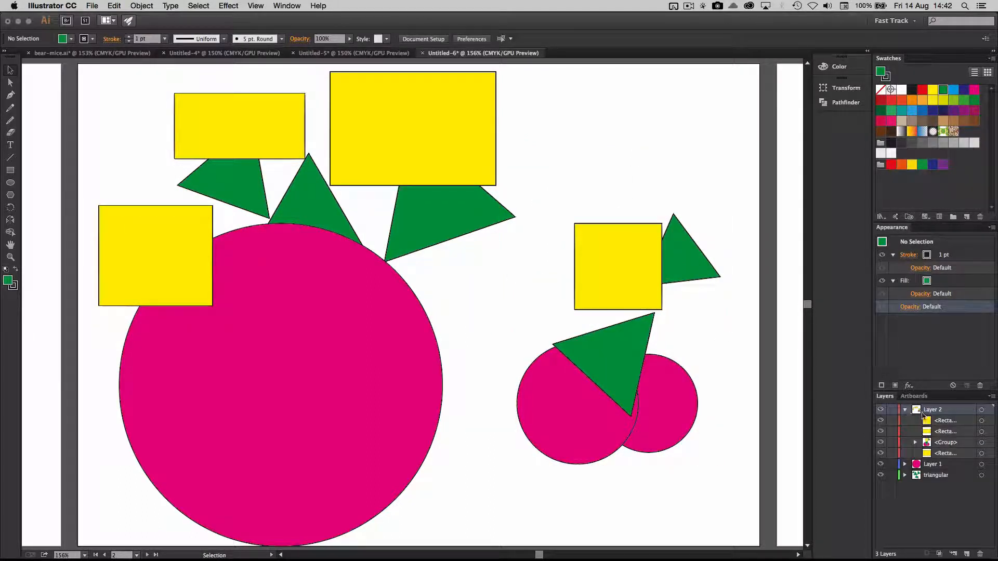
left_click(916, 442)
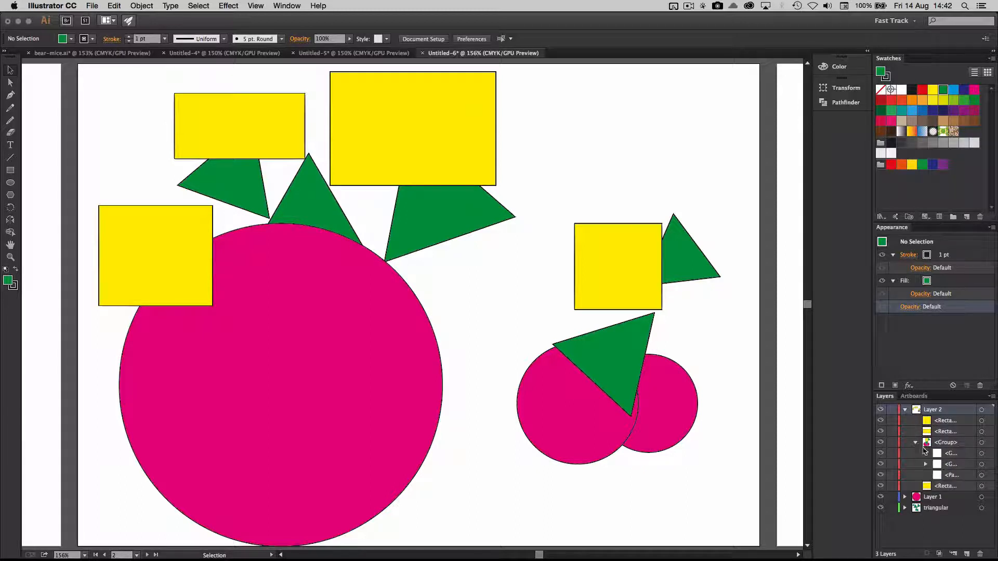
left_click(926, 453)
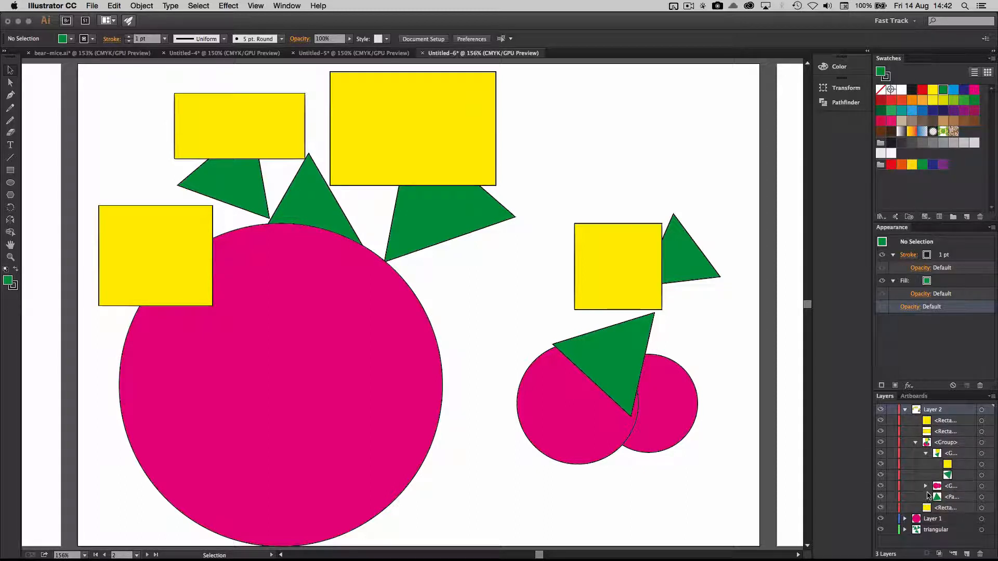
left_click(926, 486)
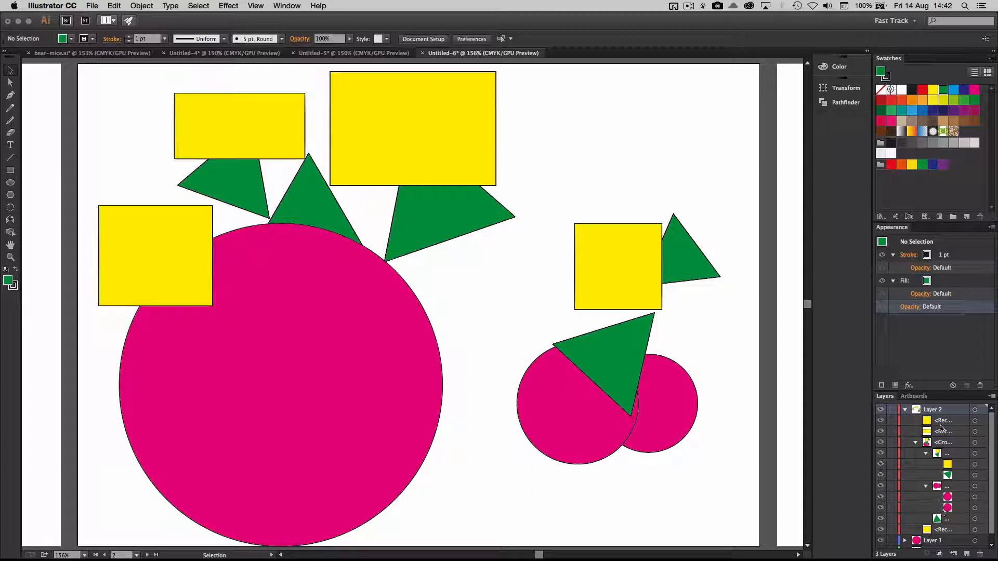
left_click(914, 443)
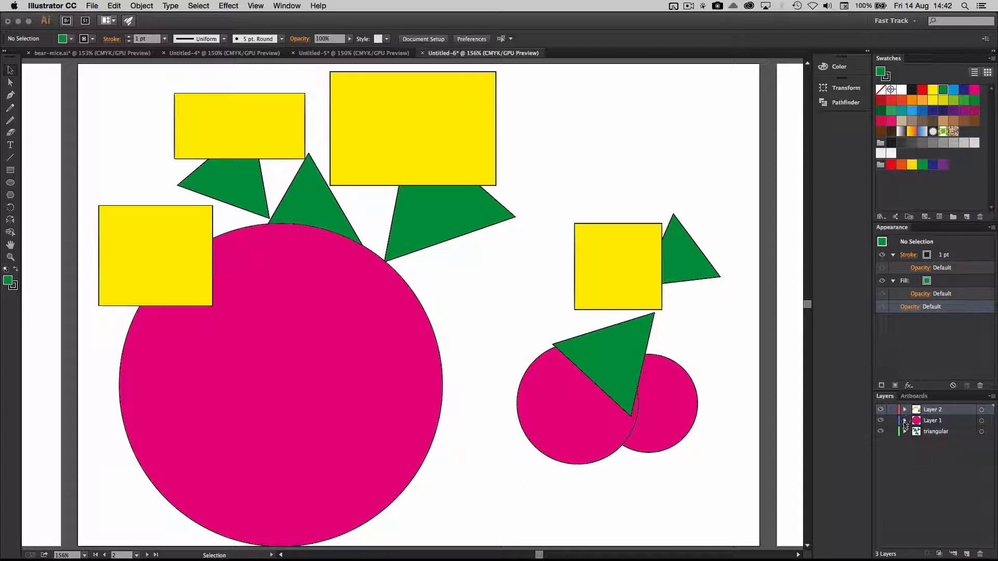
left_click(906, 411)
- Reposition the parent group as one object, try entering and leaving its isolation mode, and isolate it again
left_click_drag(620, 270, 611, 282)
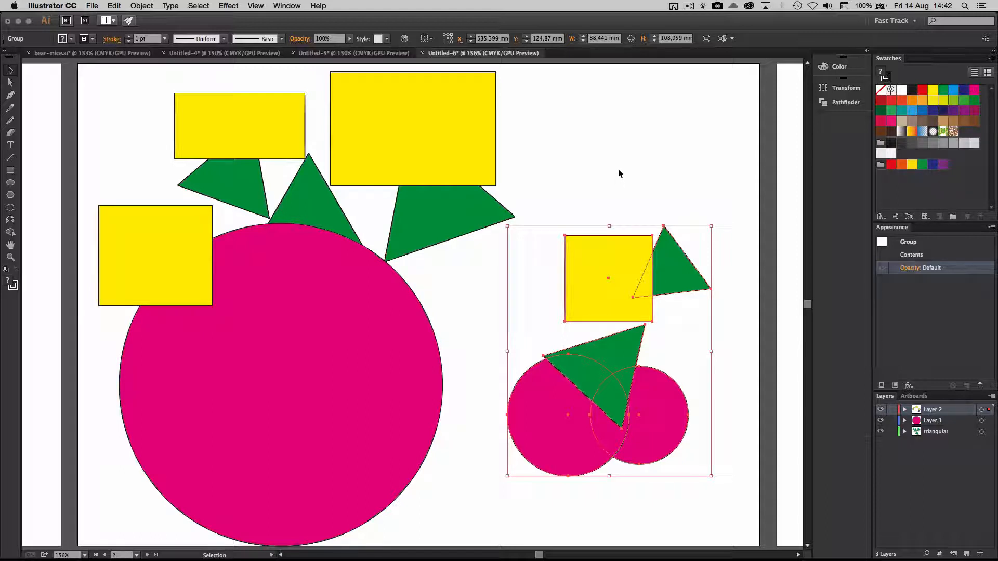
double_click(589, 250)
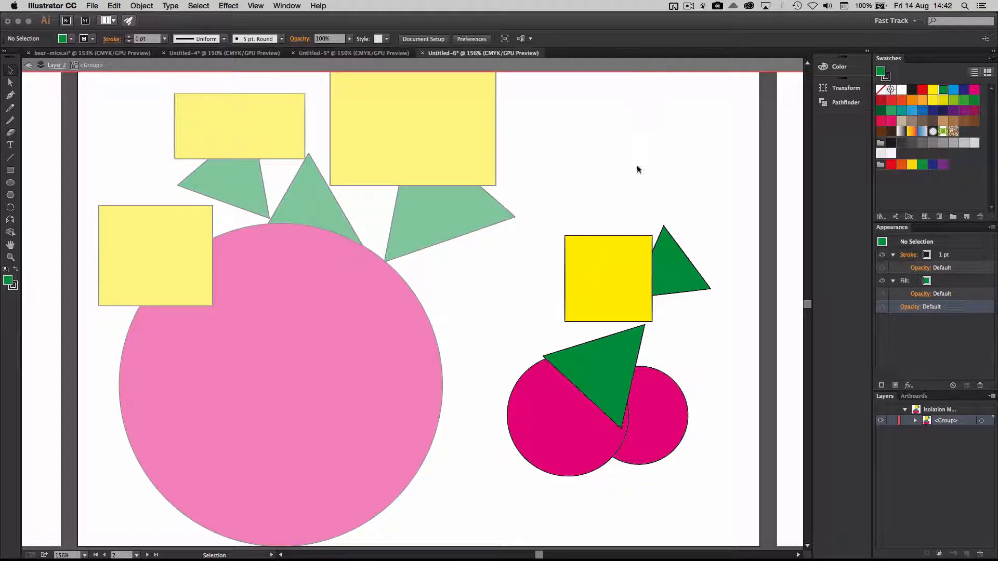
double_click(678, 193)
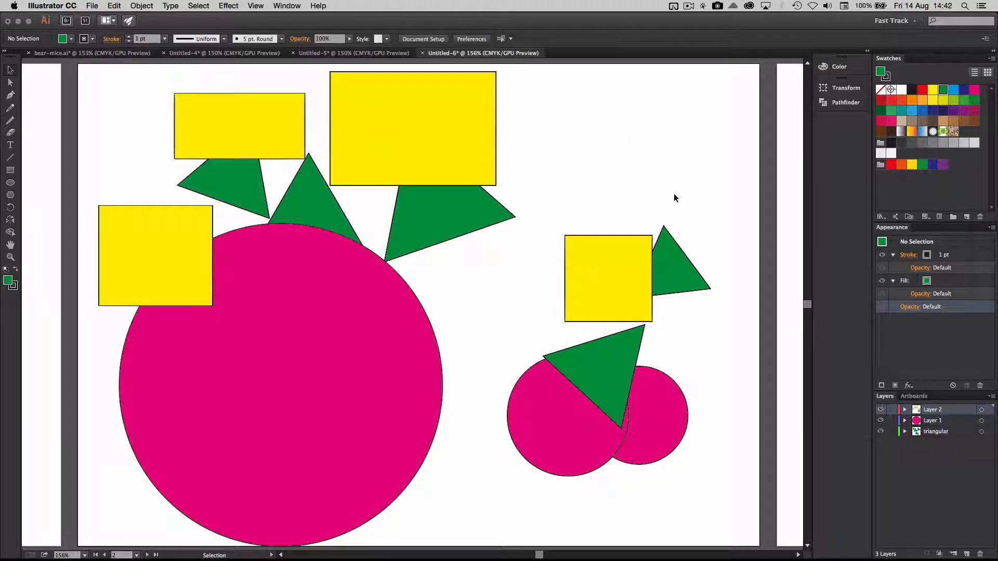
left_click_drag(631, 257, 613, 207)
double_click(627, 250)
- Inside the isolated parent group, move the square-and-triangle group, the circle group and the single green triangle apart
left_click_drag(616, 166, 605, 234)
left_click(367, 288)
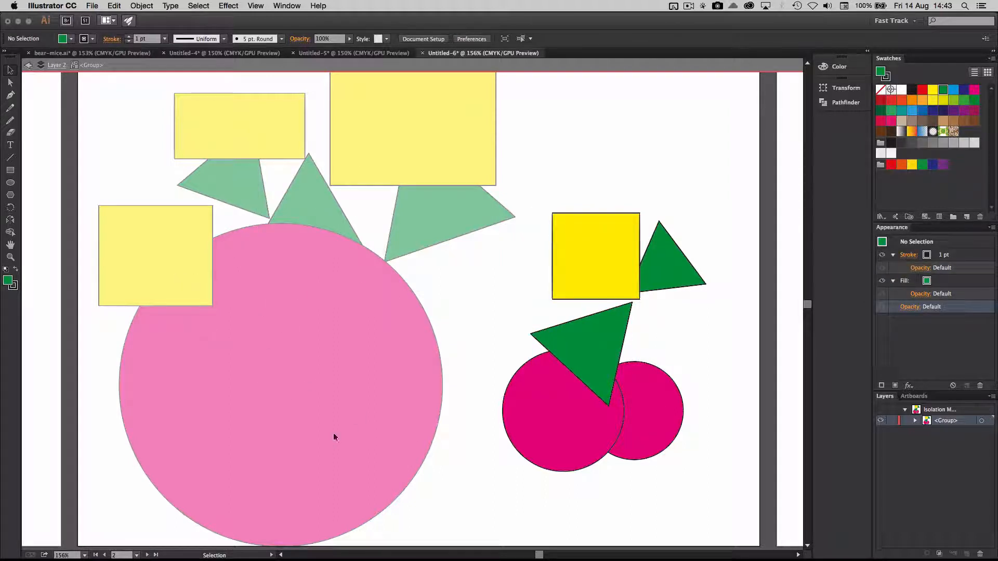
left_click(577, 254)
left_click_drag(592, 261, 565, 250)
left_click_drag(643, 405, 675, 406)
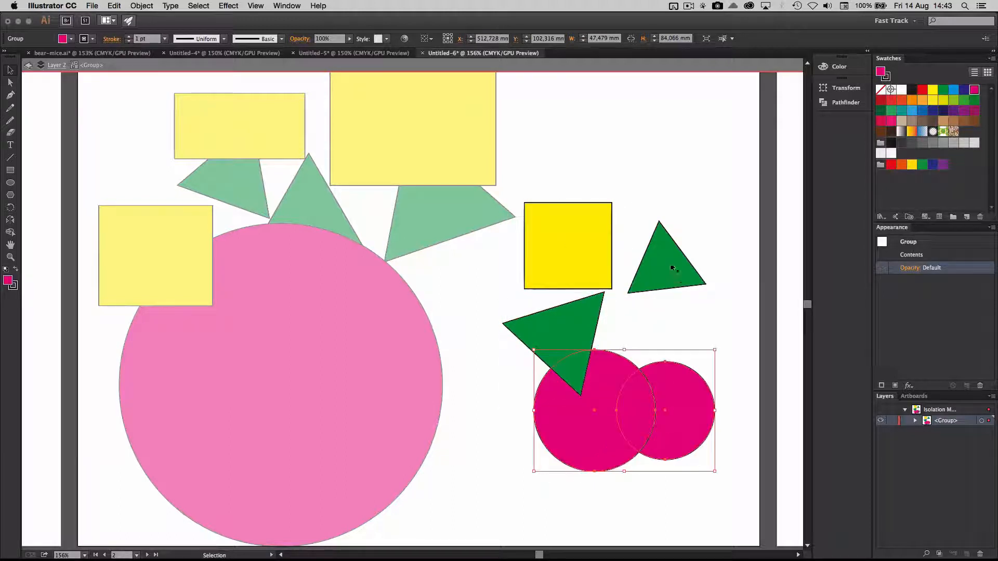
left_click_drag(671, 267, 682, 283)
- Move the square-and-triangle subgroup up and right, isolate it, and reposition its yellow square and green triangle individually
left_click_drag(585, 254, 618, 240)
double_click(600, 259)
left_click_drag(595, 344, 606, 299)
left_click(686, 436)
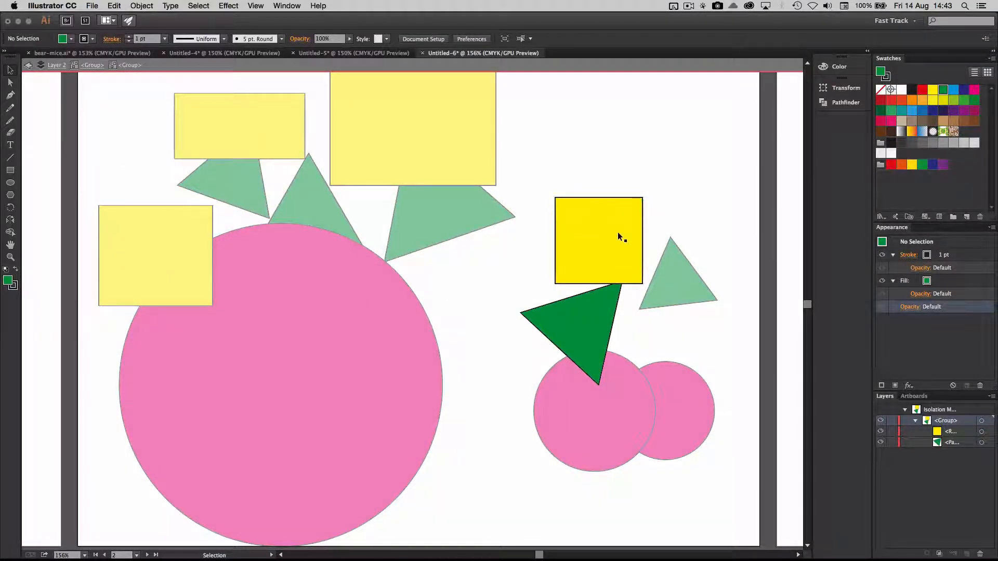
left_click_drag(618, 234, 625, 222)
mouse_move(603, 312)
left_mouse_down()
mouse_move(606, 339)
mouse_move(593, 291)
mouse_move(650, 301)
mouse_move(685, 343)
left_mouse_up()
- Draw five small green ellipses around and over the yellow square inside the isolated subgroup
left_click(10, 182)
left_click_drag(689, 224, 725, 255)
left_click_drag(678, 159, 708, 188)
left_click_drag(649, 172, 673, 206)
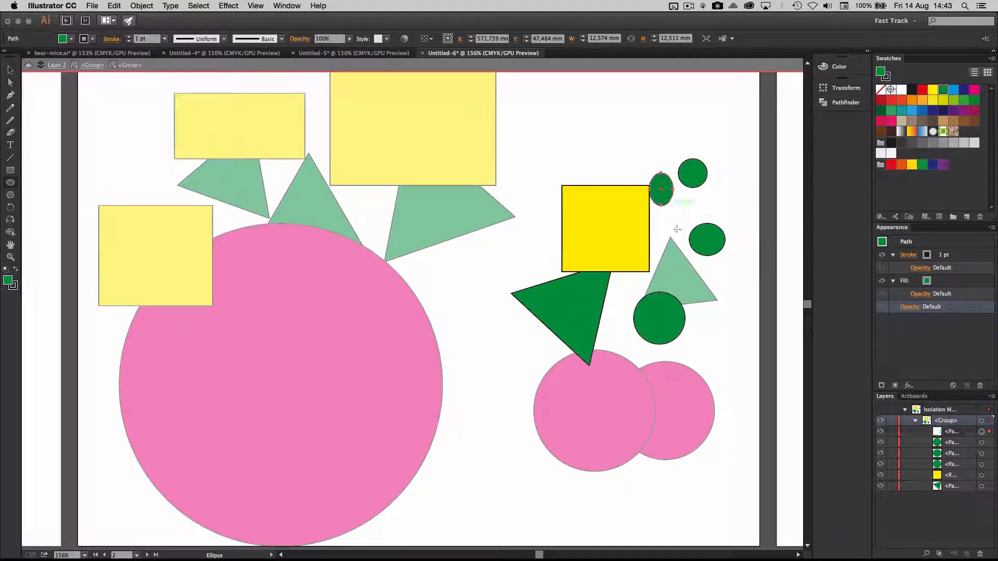
left_click_drag(624, 228, 656, 253)
key("v")
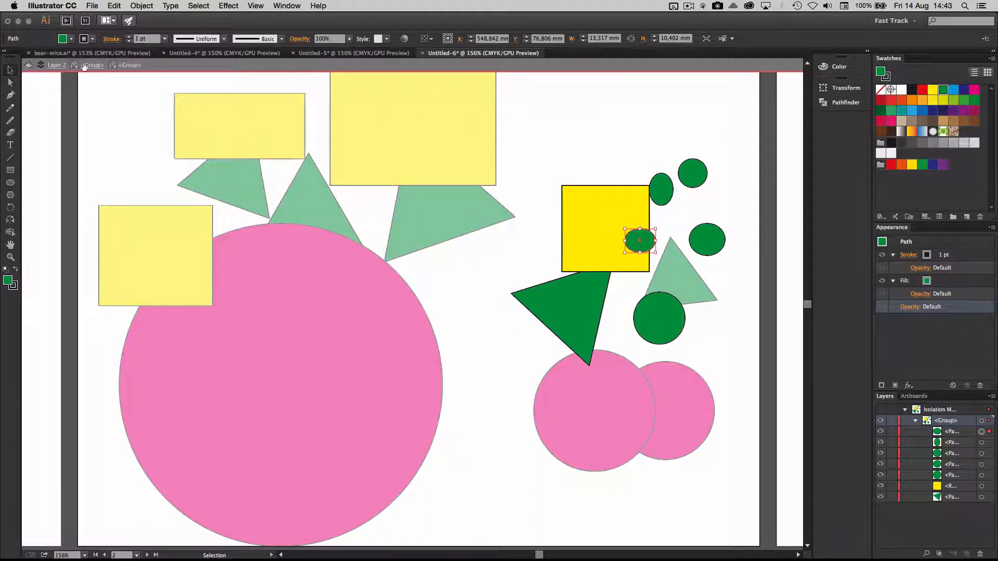
- Exit every level of isolation mode and move the complete parent group upward as one object
left_click(29, 66)
left_click(29, 66)
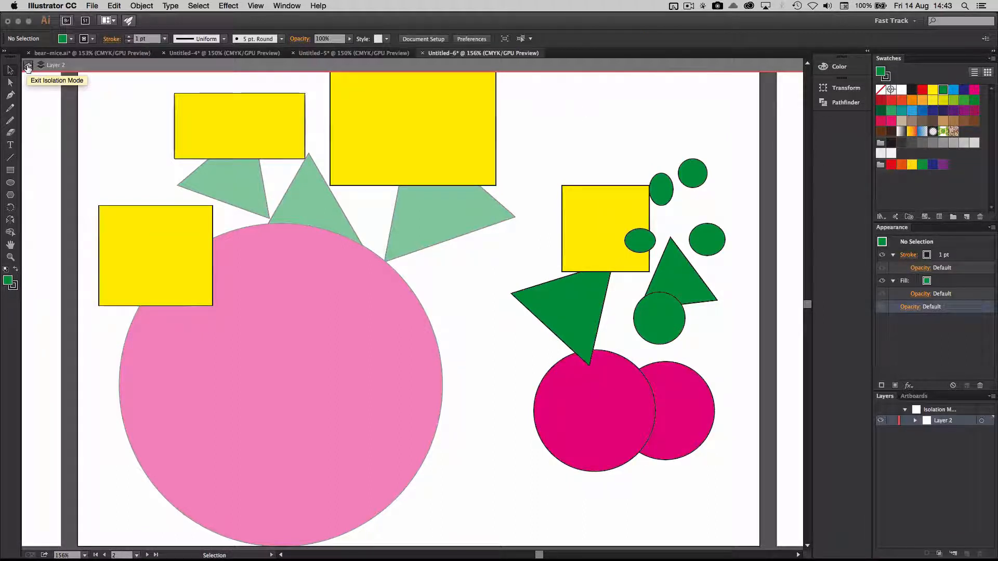
left_click(28, 66)
left_click_drag(659, 193, 623, 158)
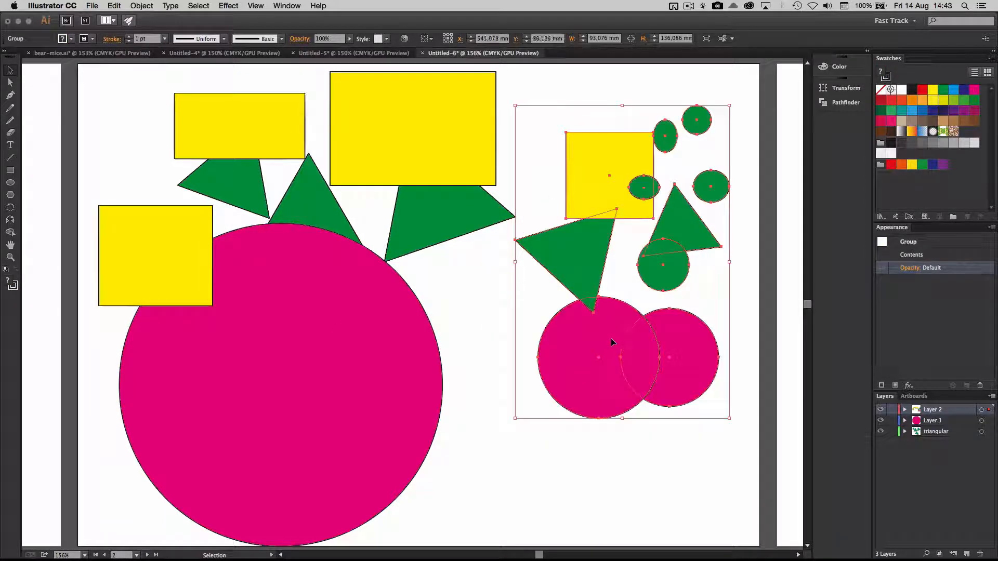
mouse_move(570, 252)
left_mouse_down()
mouse_move(639, 208)
mouse_move(643, 221)
mouse_move(576, 262)
left_mouse_up()
left_click(141, 5)
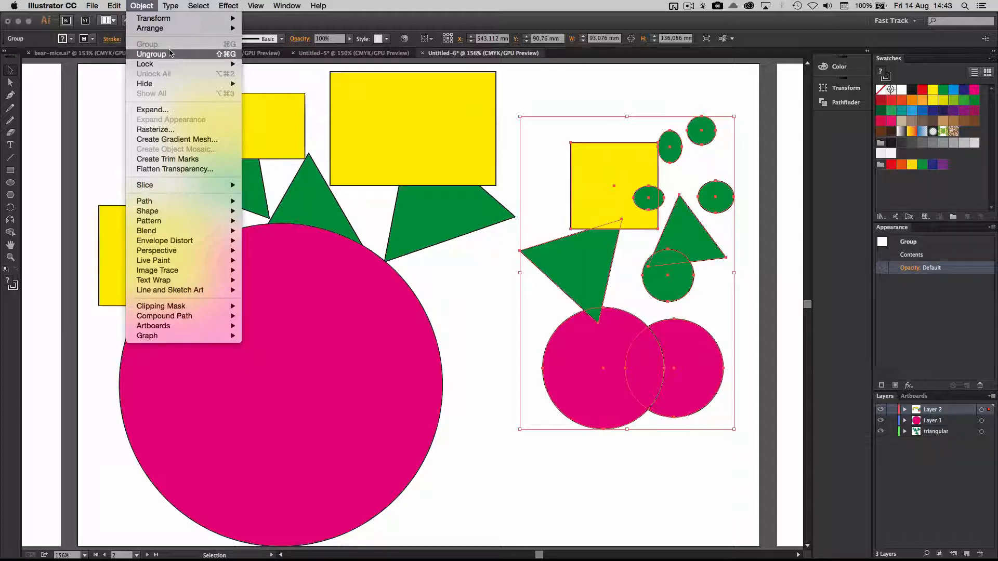
left_click(519, 102)
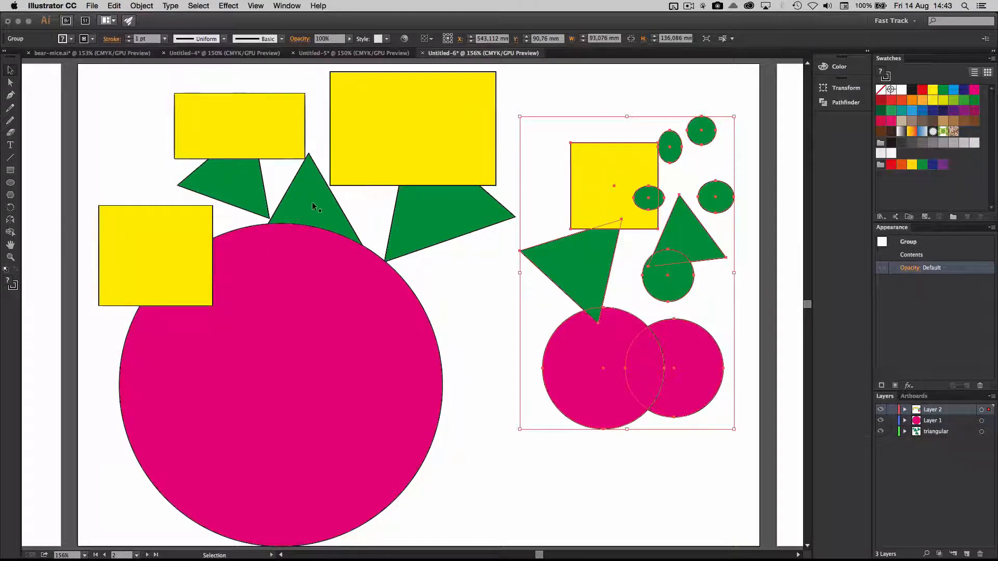
- Move the leftmost green triangle down and right, isolate it, and scale it down to about 28.6 by 29.7 mm
left_click_drag(251, 180, 277, 188)
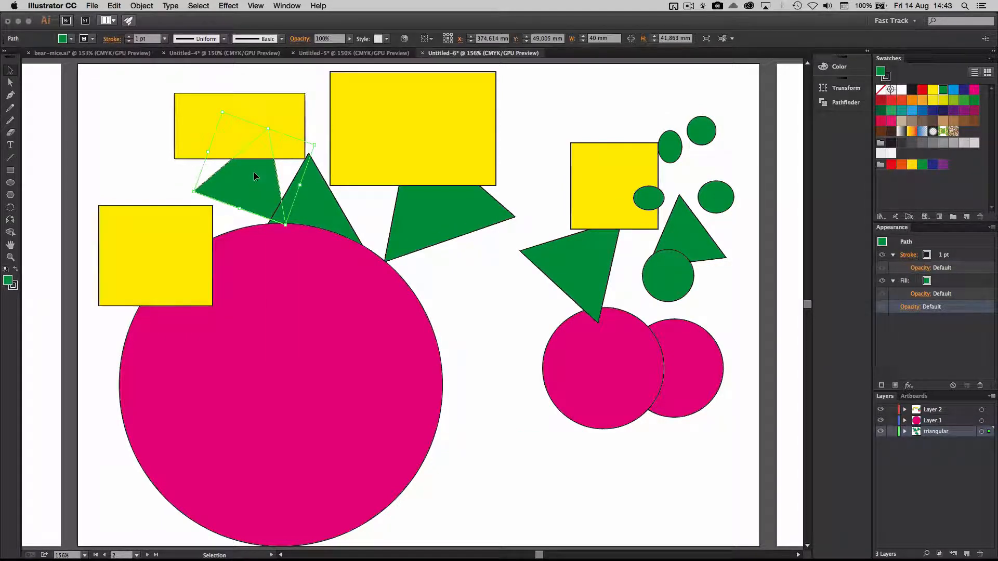
left_click_drag(254, 173, 255, 174)
double_click(254, 174)
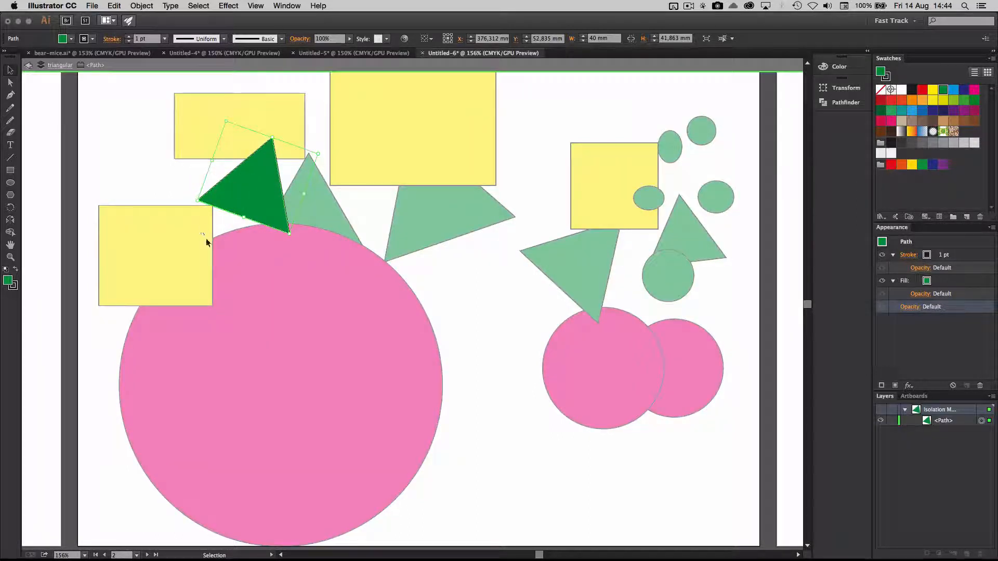
mouse_move(268, 191)
left_mouse_down()
mouse_move(257, 182)
mouse_move(268, 187)
left_mouse_up()
left_click_drag(272, 134, 274, 171)
mouse_move(222, 151)
left_mouse_down()
mouse_move(268, 174)
mouse_move(237, 163)
left_mouse_up()
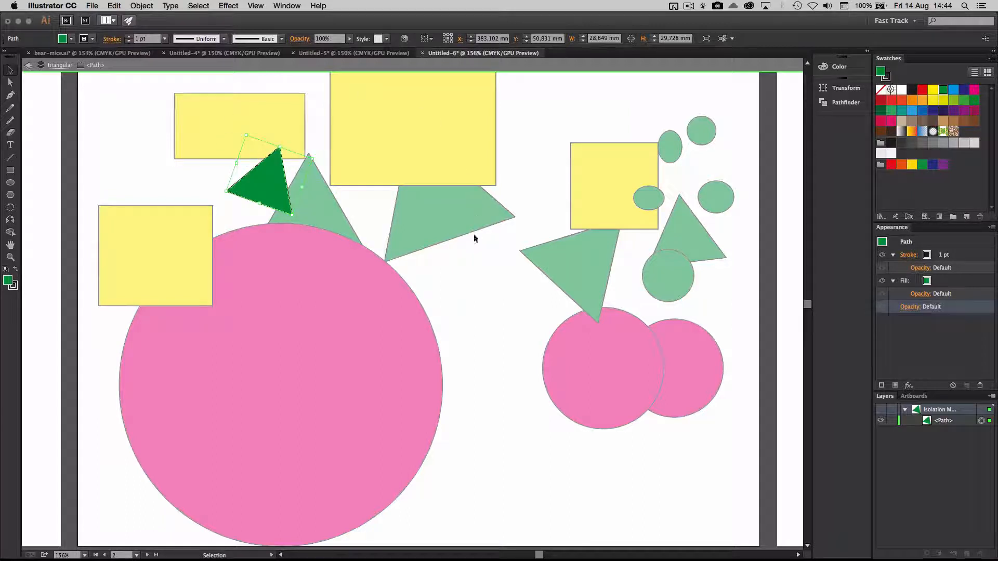
- Try to select the dimmed shapes outside the isolated triangle, then nudge the triangle slightly down
left_click_drag(403, 164, 486, 303)
left_click_drag(431, 229, 351, 335)
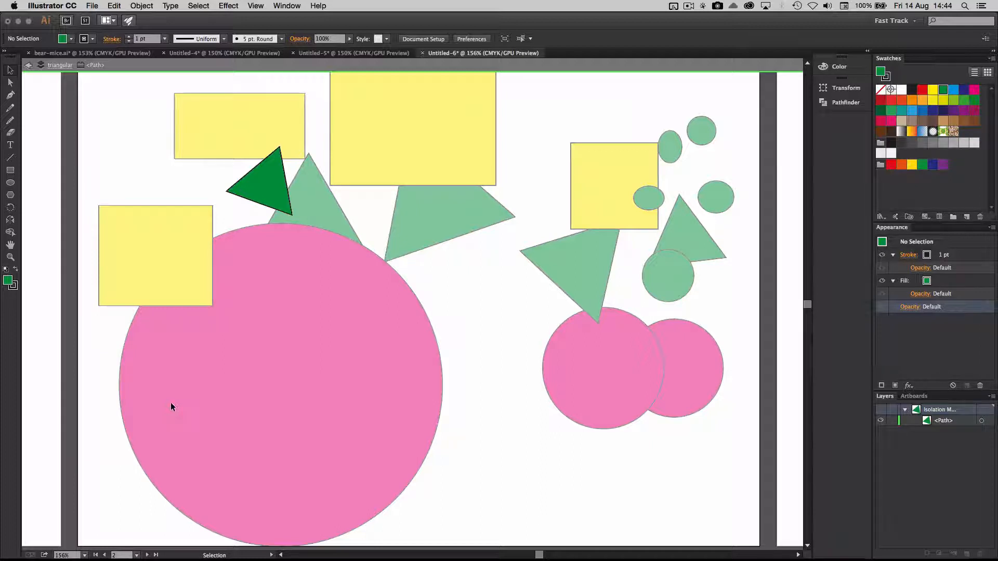
left_click_drag(279, 200, 280, 205)
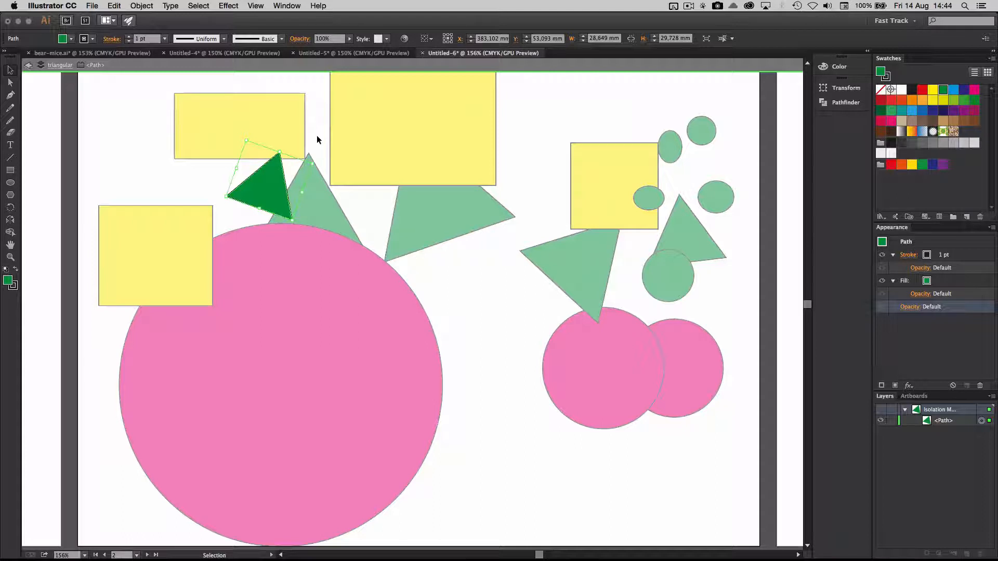
- Exit isolation mode and move the small green triangle down and right so it lies partly behind the large circle
left_click(374, 205)
double_click(375, 205)
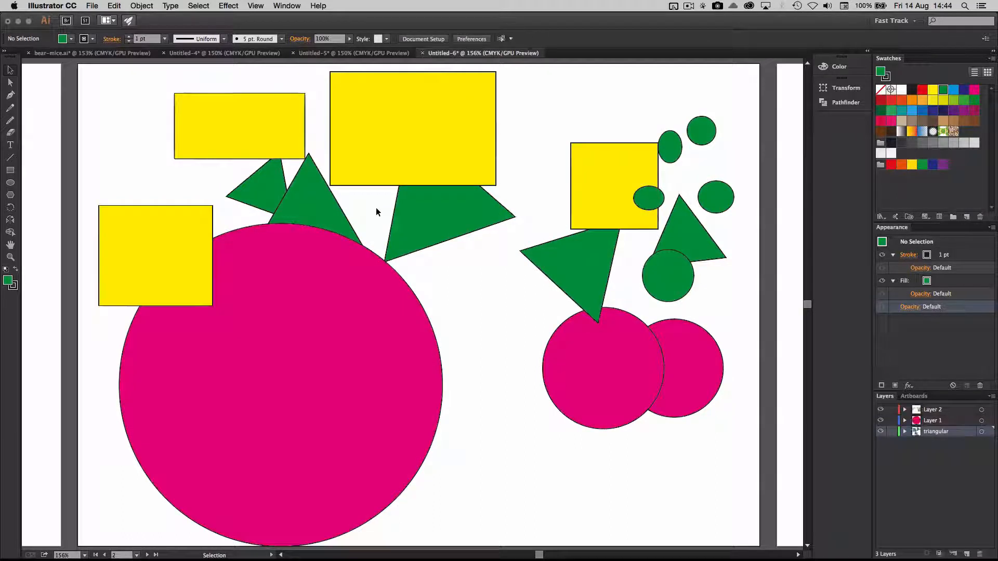
left_click_drag(278, 183, 352, 240)
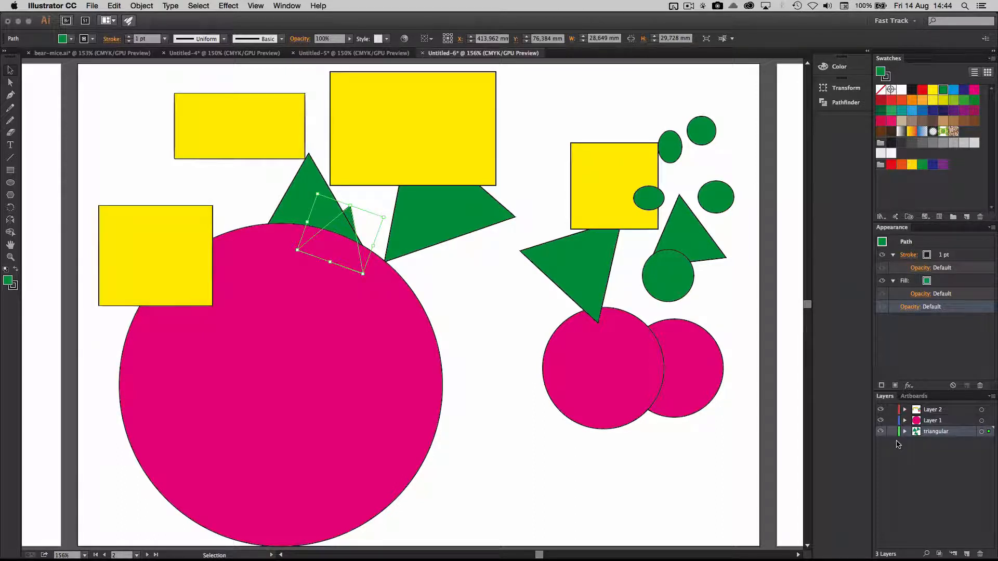
- View the artboard list, return to the layer list, and switch to the bear-mice.ai document
left_click(911, 399)
left_click(886, 398)
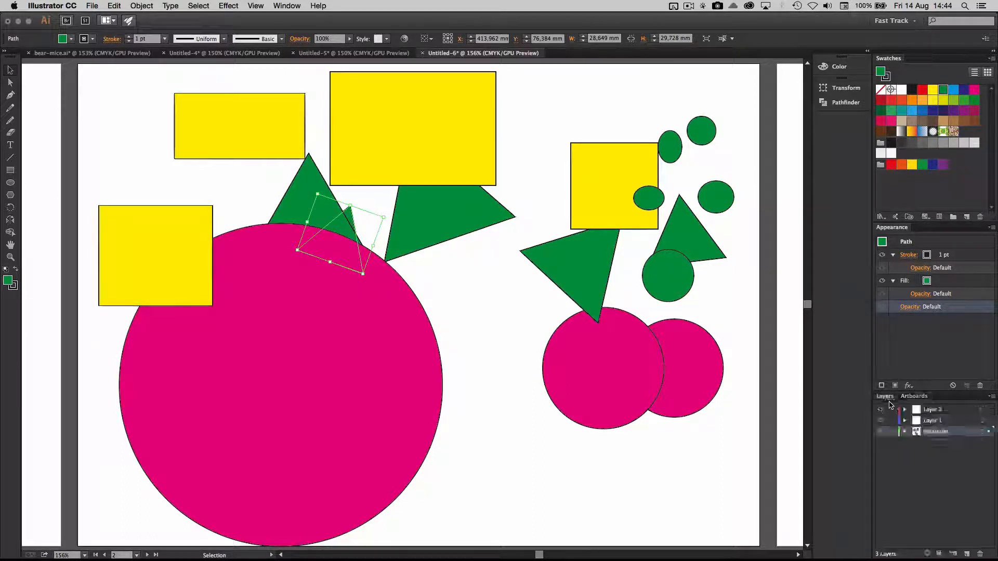
left_click(113, 54)
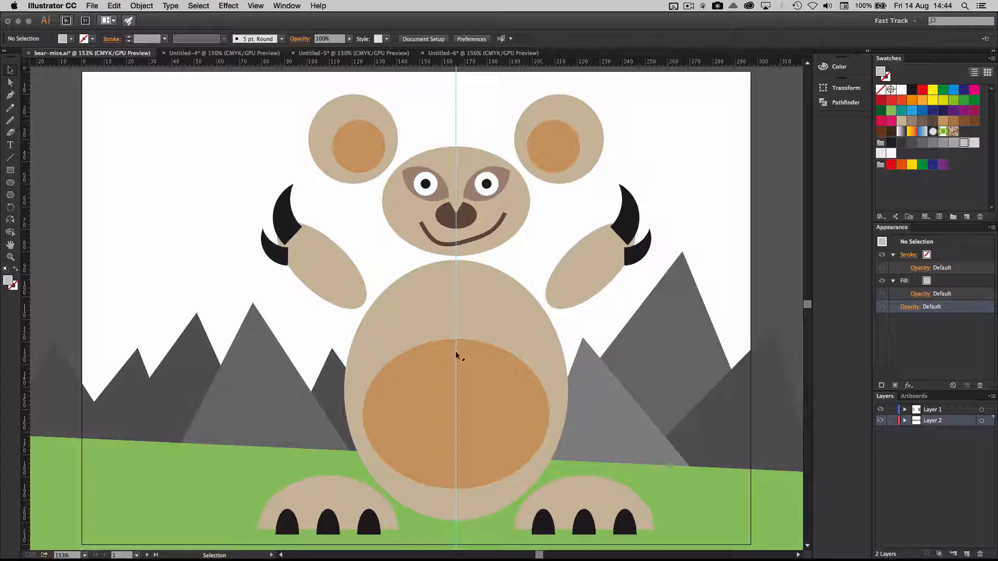
- Hide and show Layer 2 several times to check which background artwork it holds, leaving the layer visible
left_click(881, 420)
left_click(882, 421)
left_click(882, 421)
left_click(882, 422)
left_click(881, 421)
left_click(882, 422)
left_click(881, 422)
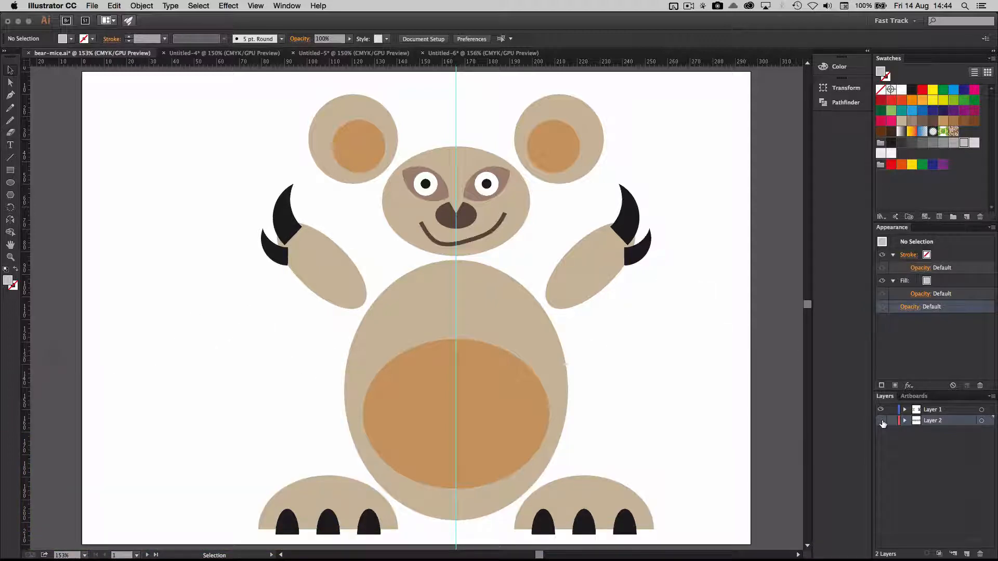
left_click(881, 422)
left_click(881, 422)
left_click(881, 421)
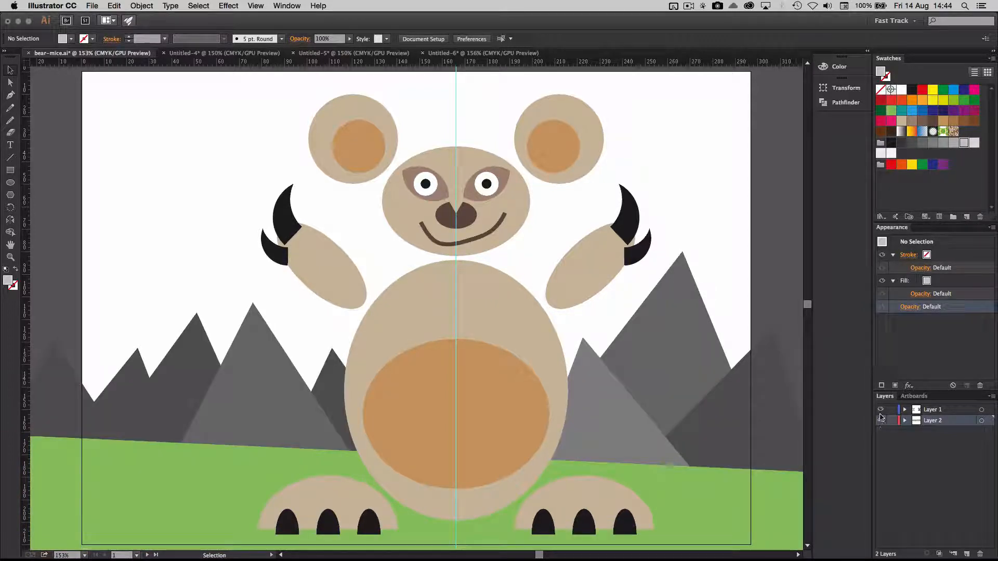
- Hide and show Layer 1 to check which bear artwork it holds, leaving the layer visible
left_click(881, 410)
left_click(881, 410)
left_click(881, 410)
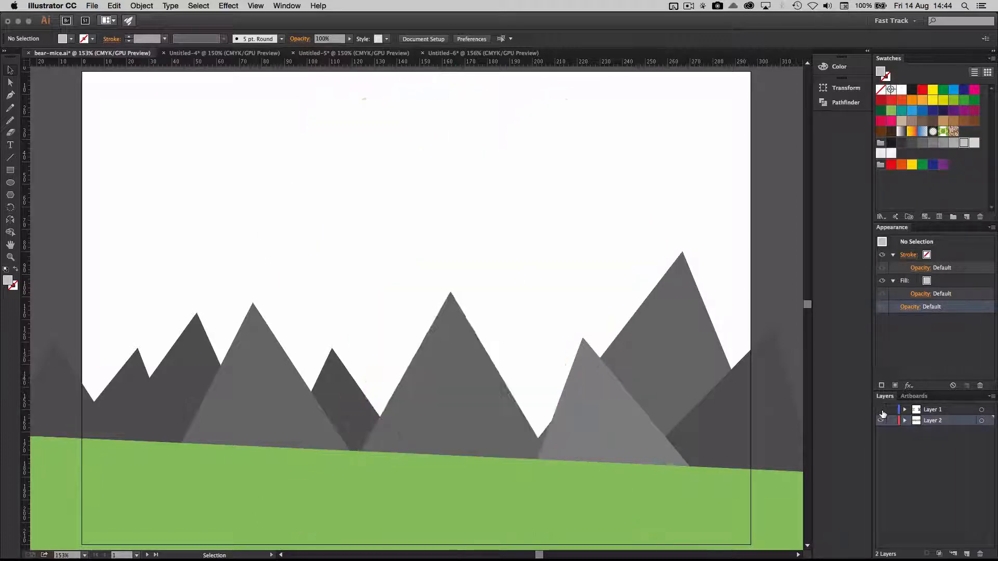
left_click(881, 410)
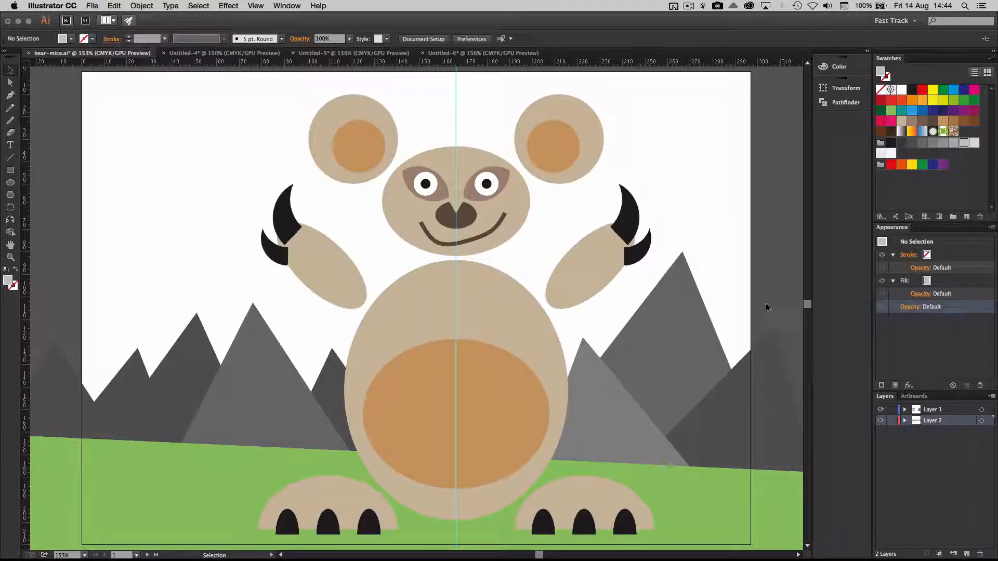
- On the second artboard with the dark bear, hide Layer 1 and show it again to check its contents there
left_click_drag(769, 276, 231, 231)
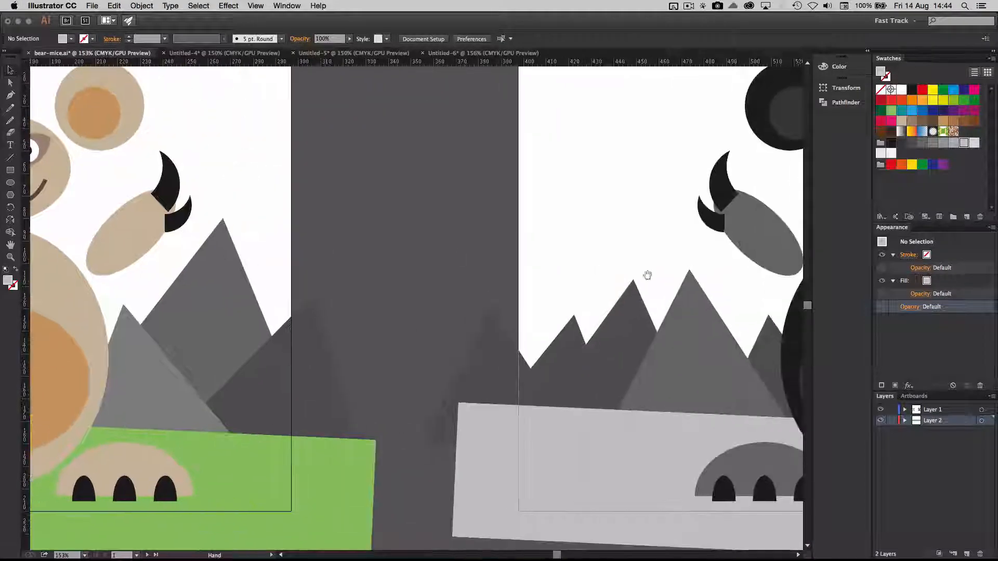
left_click_drag(650, 291, 317, 291)
left_click_drag(628, 264, 508, 297)
left_click(881, 410)
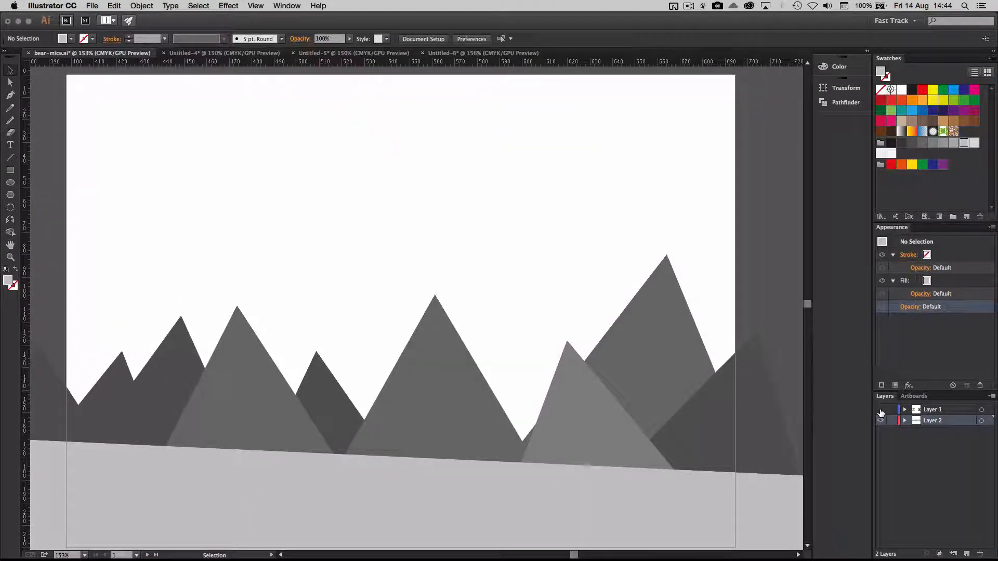
left_click(880, 410)
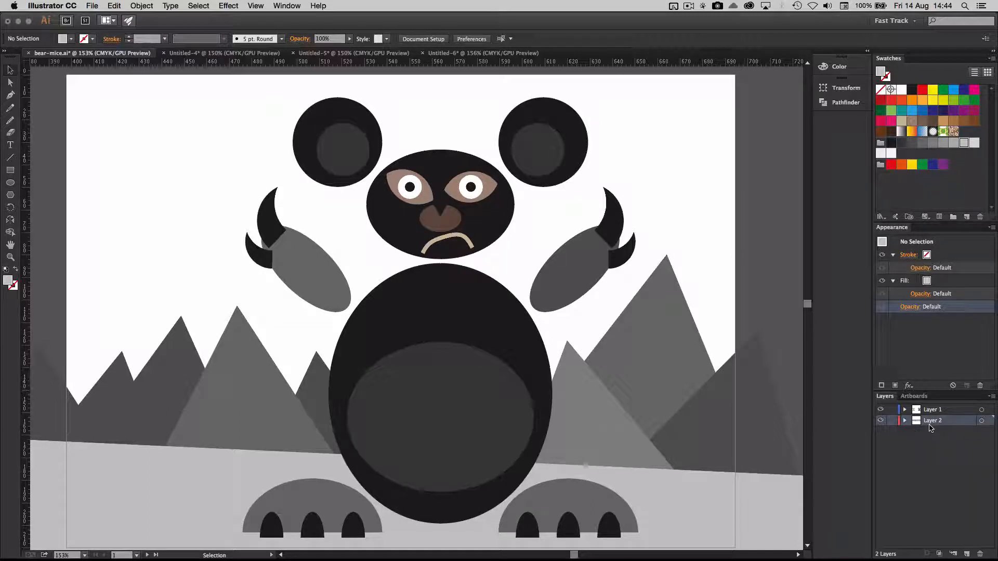
- With all artboards fitted in the window, hide and show Layer 2 repeatedly to compare its effect on both, leaving it visible
key("a")
left_click(256, 6)
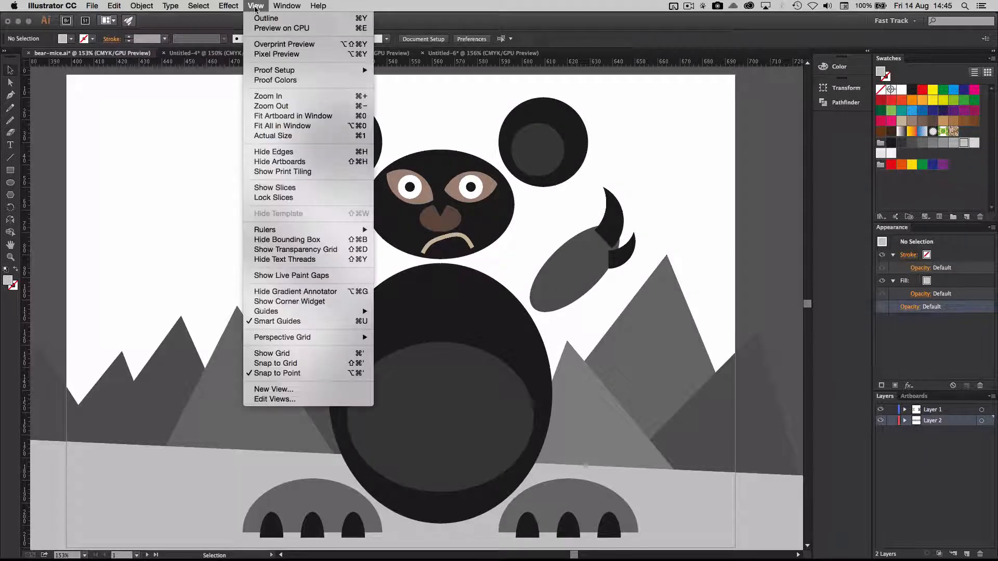
left_click(291, 127)
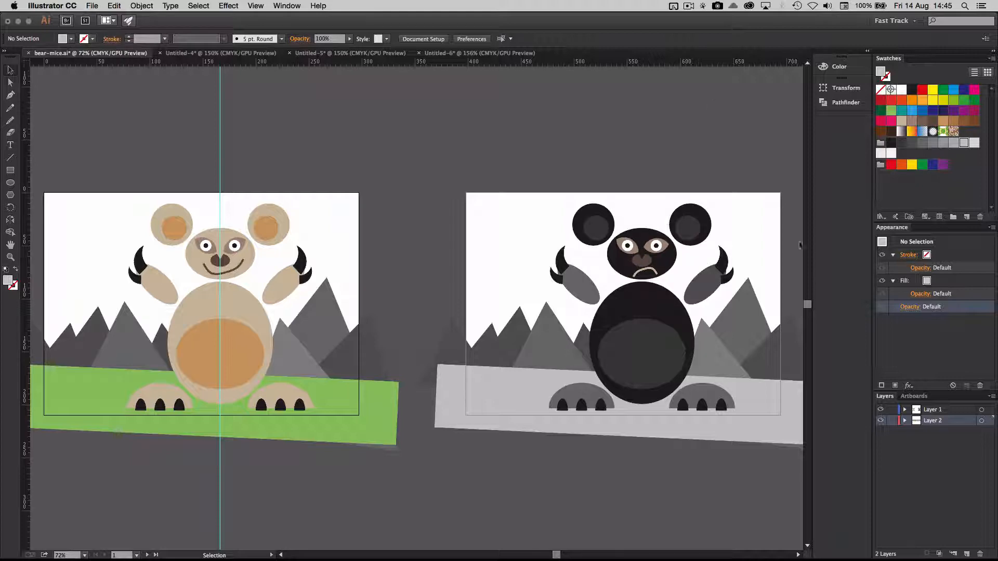
left_click(880, 421)
left_click(882, 421)
left_click(882, 422)
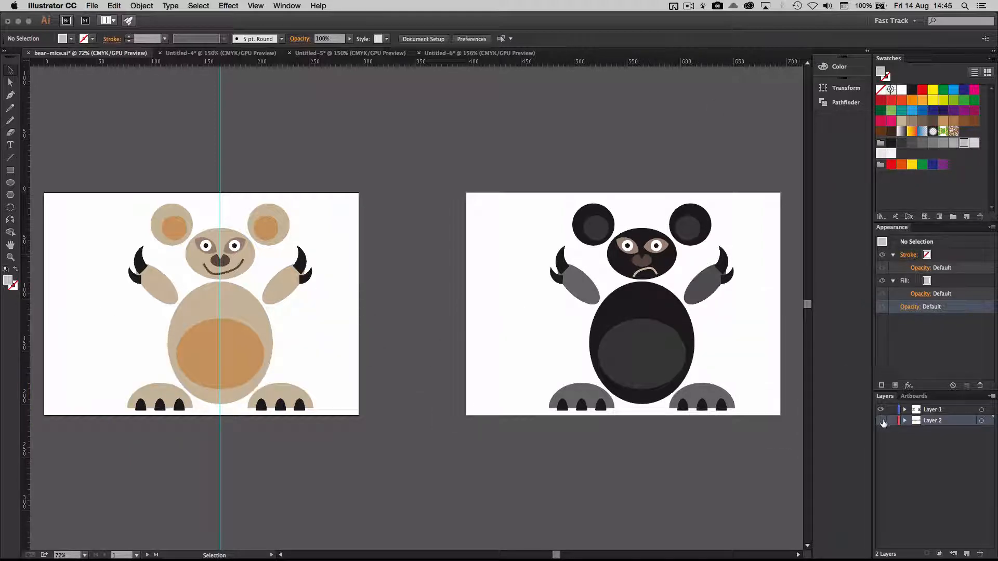
left_click(882, 422)
left_click(882, 422)
left_click(882, 423)
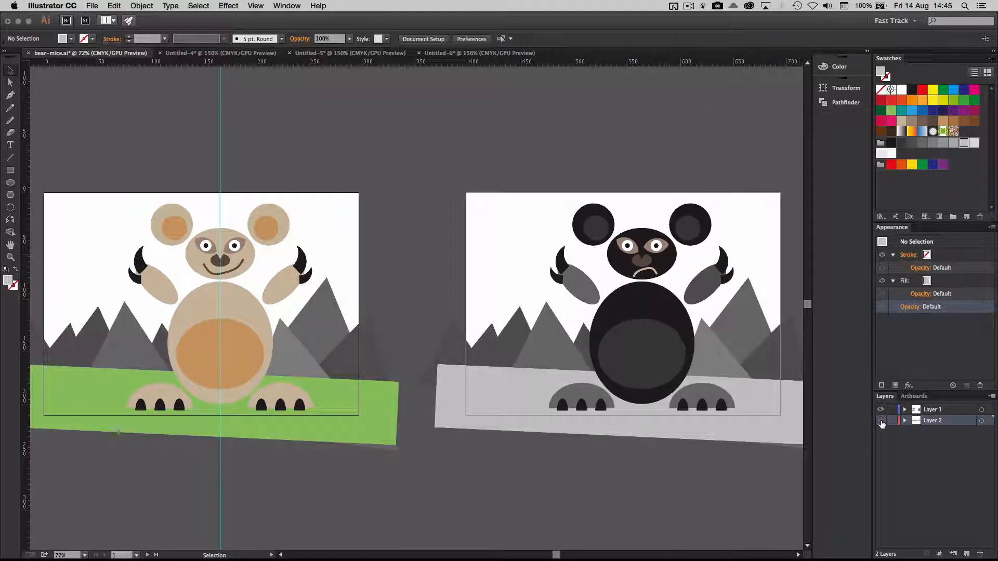
left_click(882, 423)
left_click(882, 422)
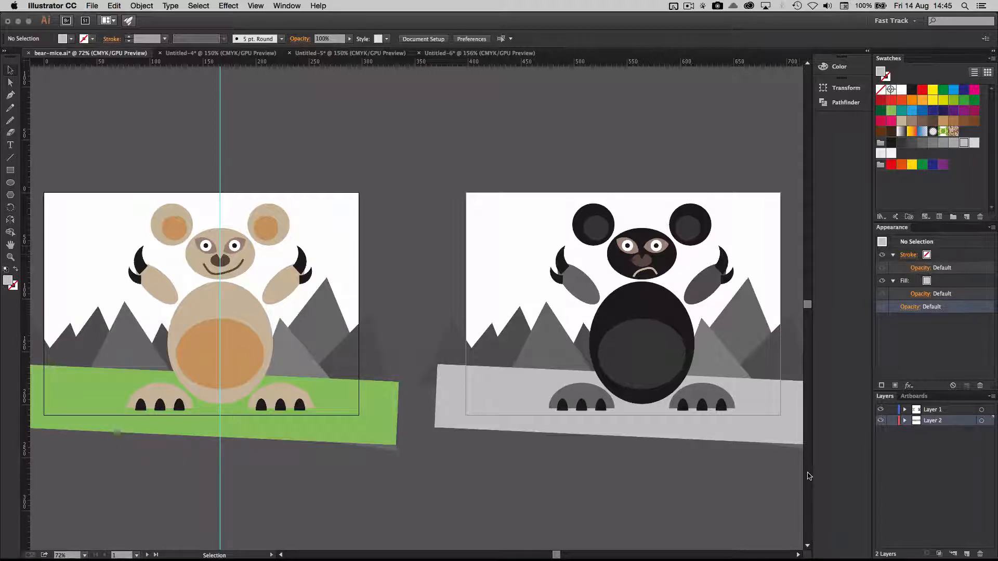